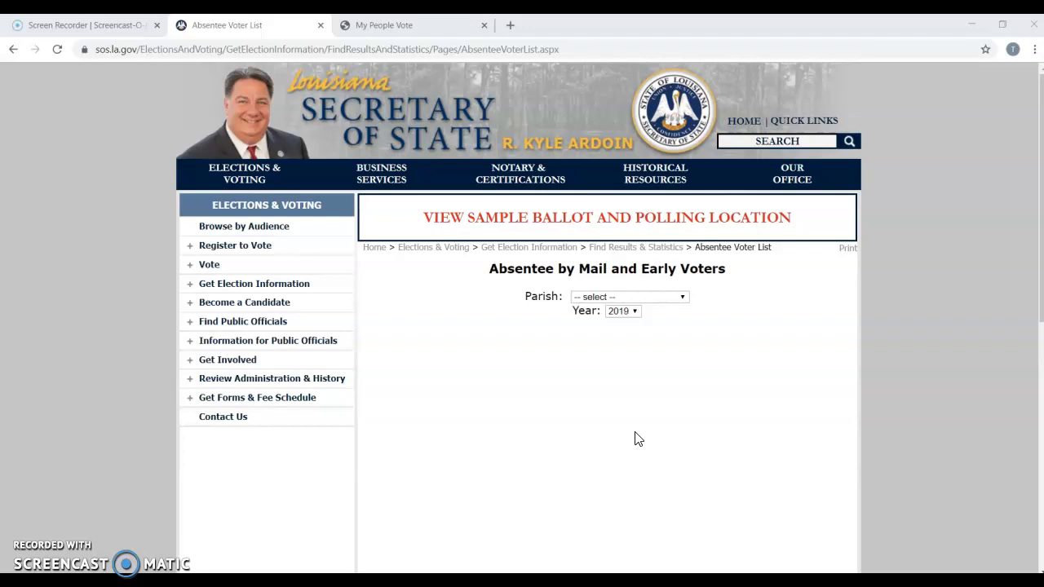
- List the absentee and early voter files for TANGIPAHOA parish and the year 2018
click(681, 297)
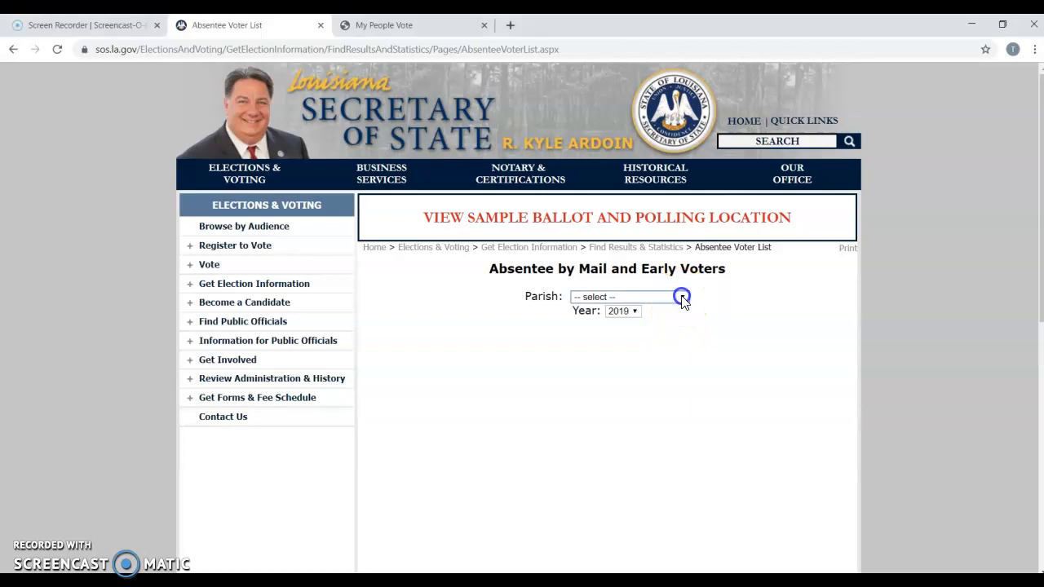
drag(687, 323, 686, 466)
click(620, 416)
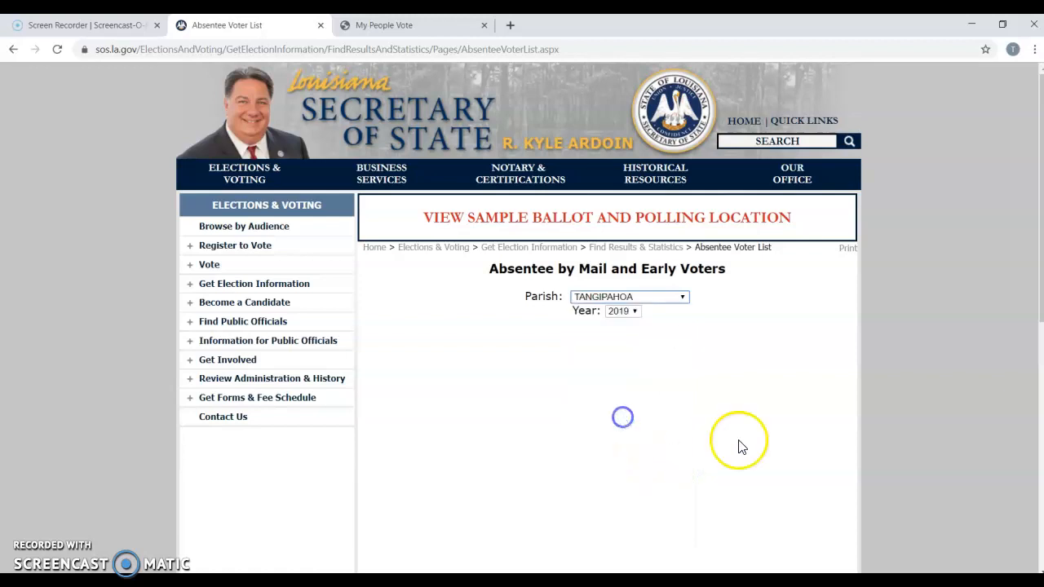
click(648, 311)
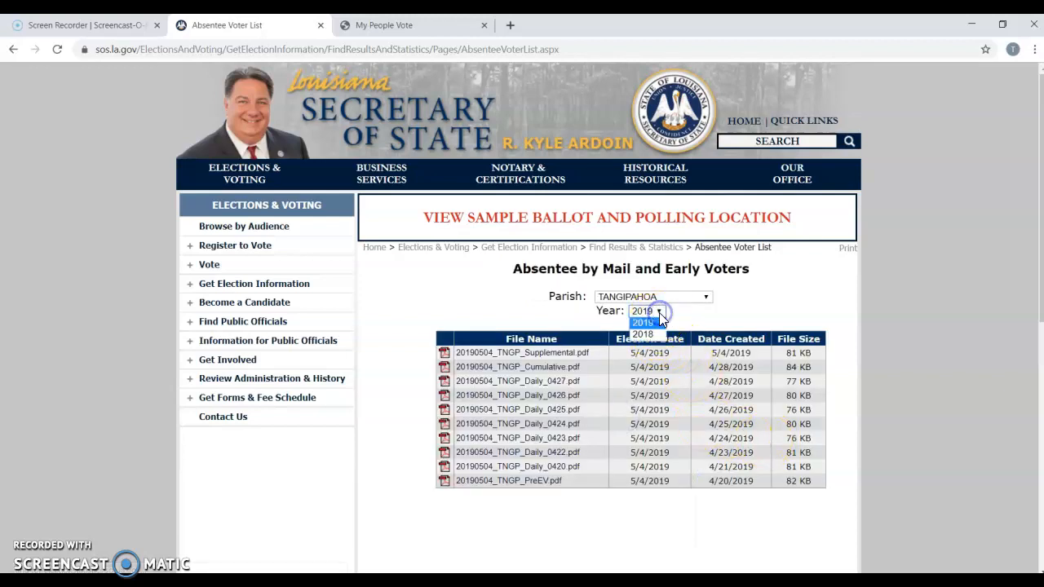
click(650, 332)
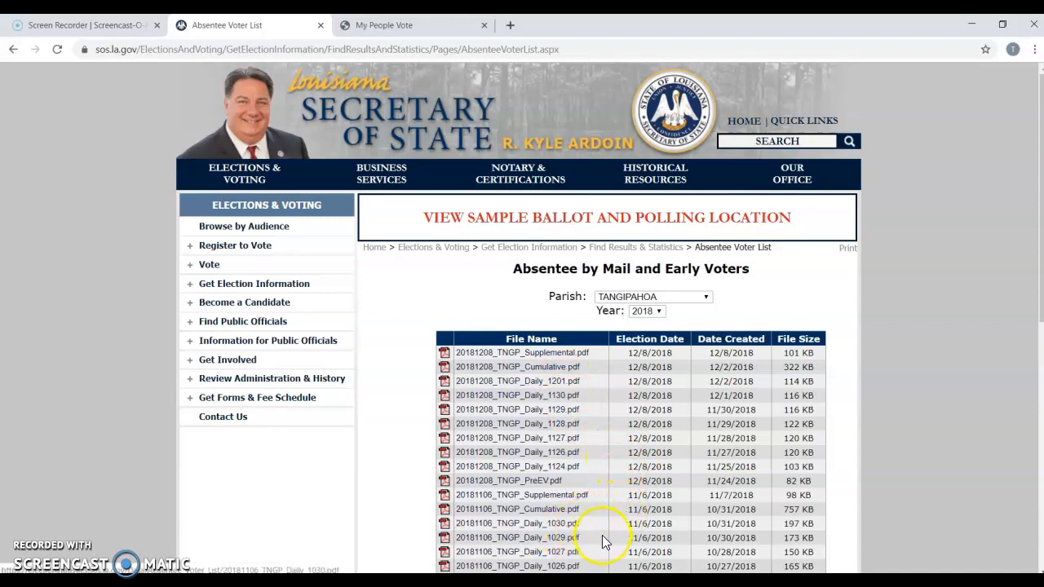
- Open the 20181208_TNGP_Daily_1124.pdf voter list and look through its first pages
click(538, 466)
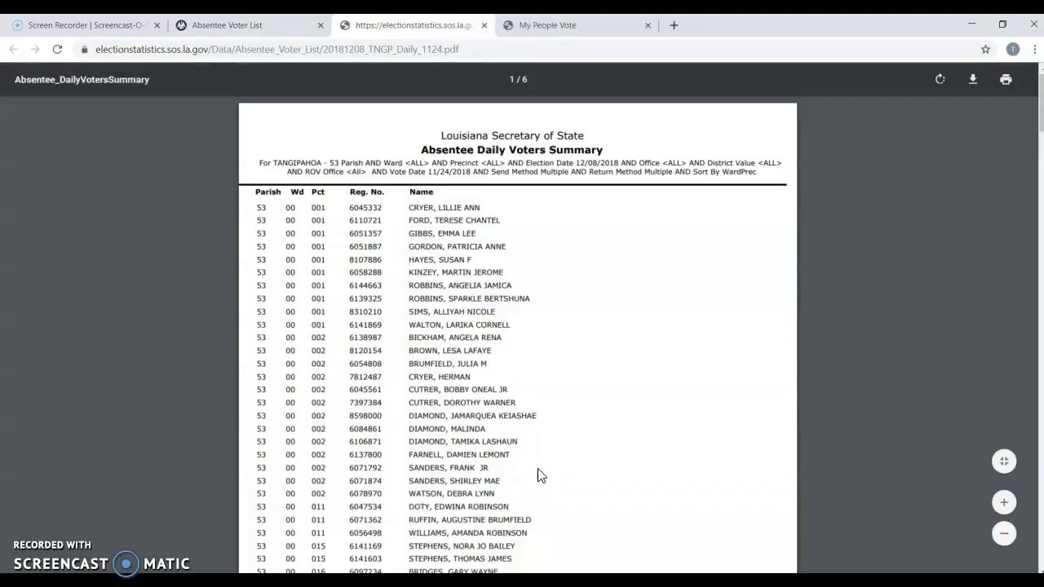
scroll(540, 473, down, 10)
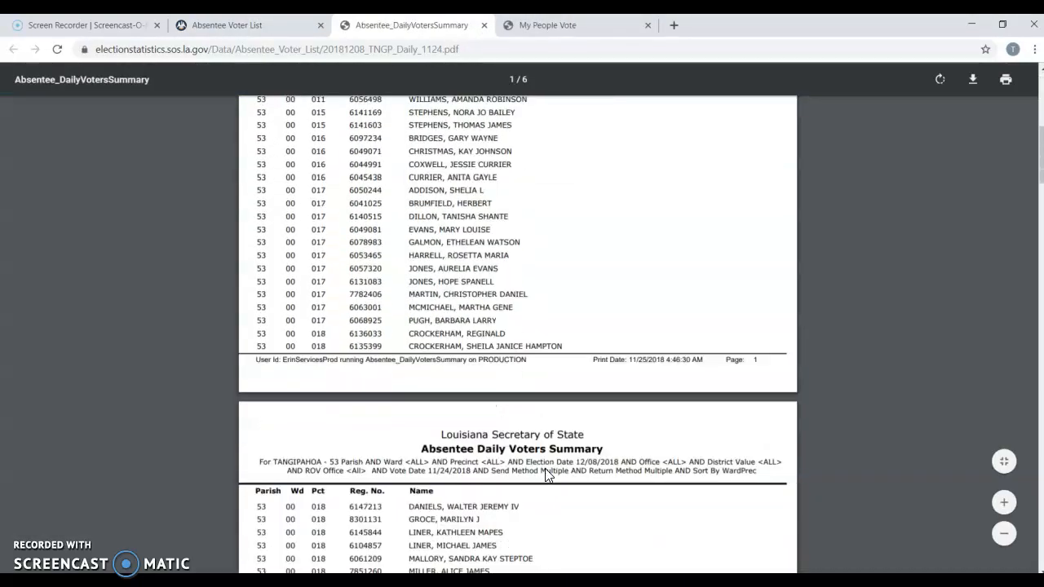
scroll(548, 473, down, 15)
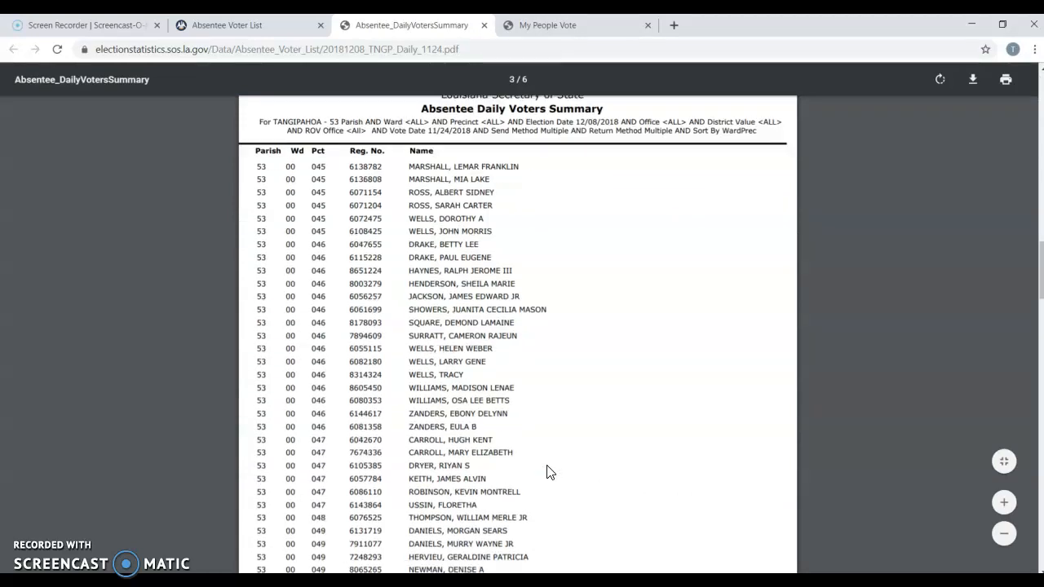
scroll(548, 473, up, 15)
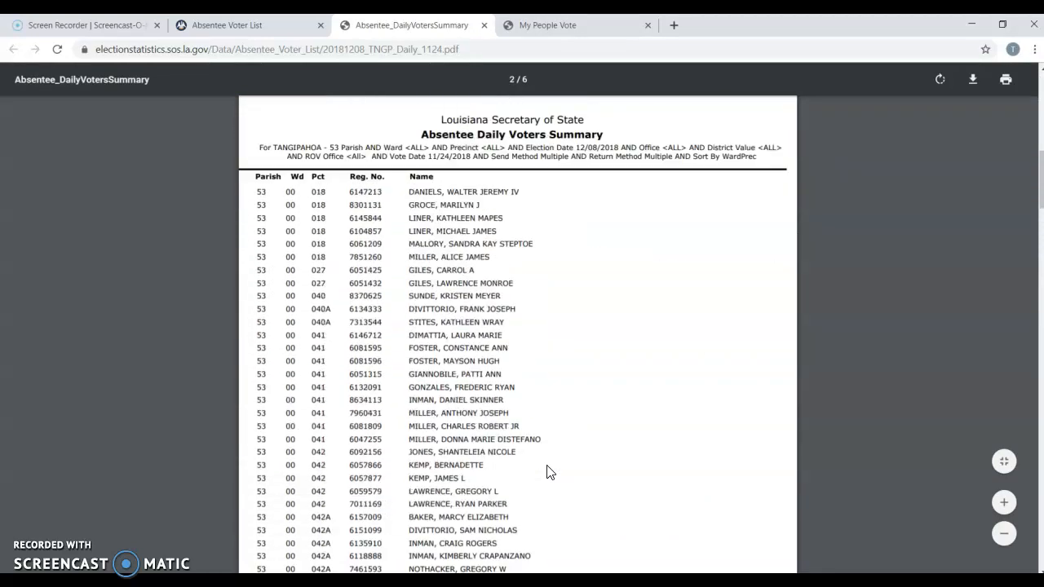
scroll(548, 473, up, 8)
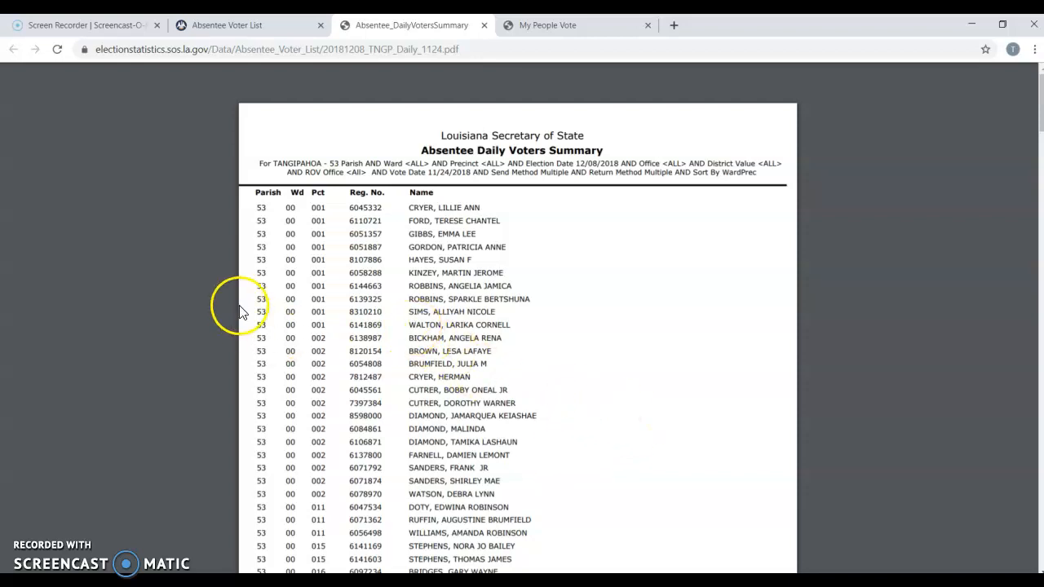
- Copy all voter rows from the first record on page 1 through the last record on page 2
drag(328, 253, 477, 551)
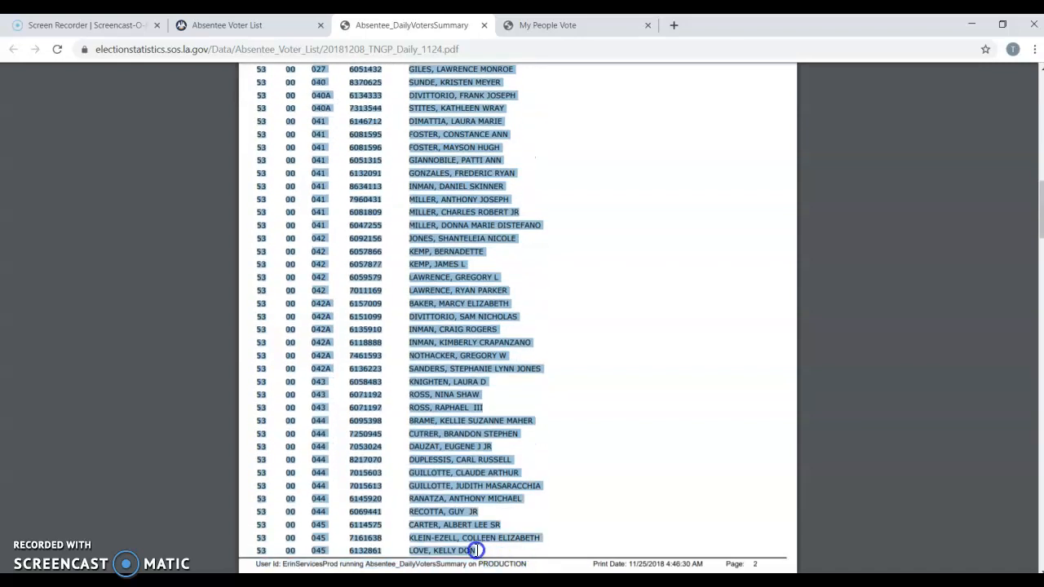
right_click(323, 425)
click(355, 433)
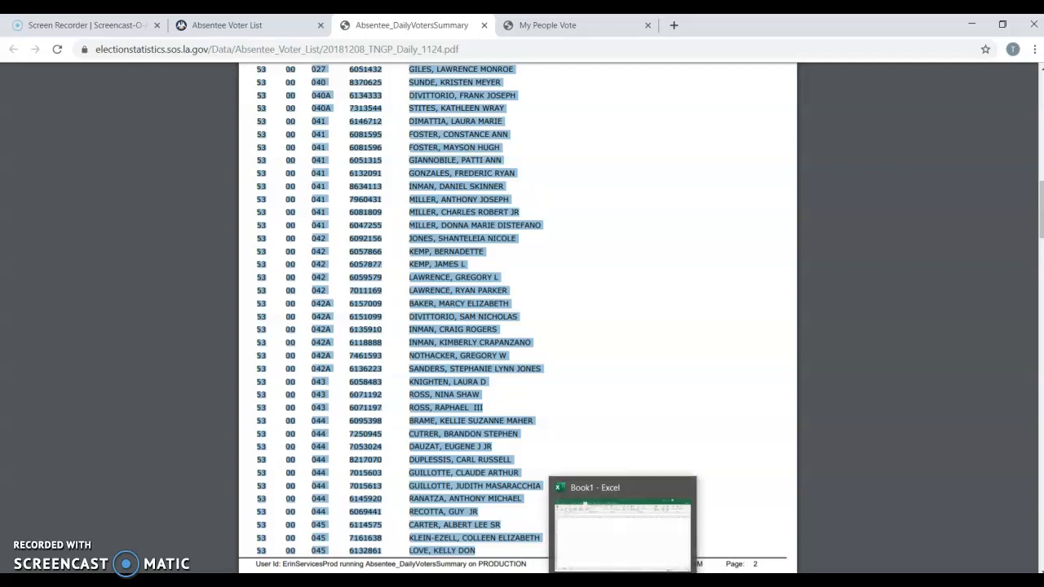
- Switch to the blank Excel workbook and paste the copied voter rows as plain text starting at cell A1
click(622, 583)
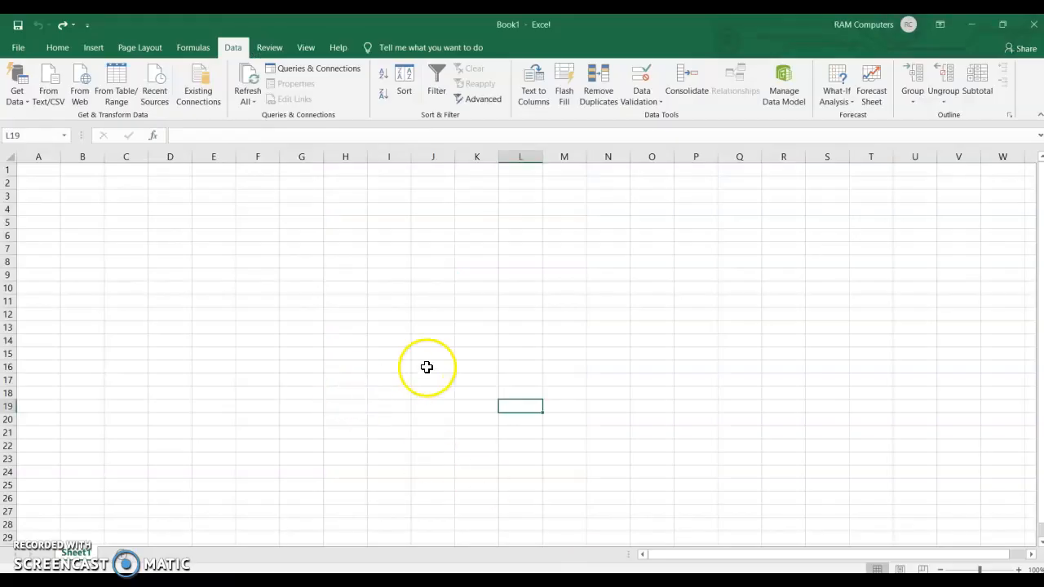
click(34, 171)
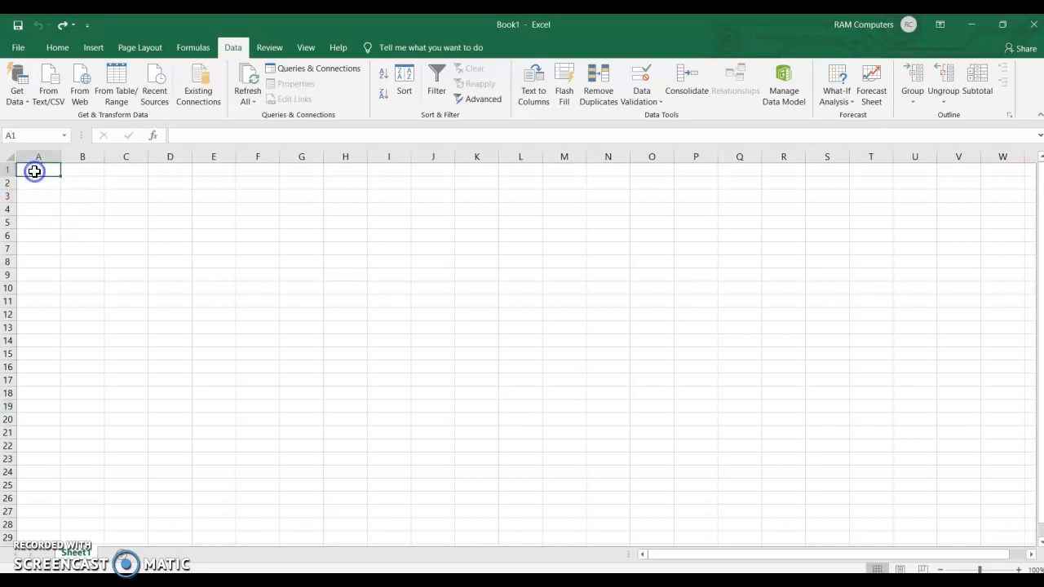
right_click(34, 172)
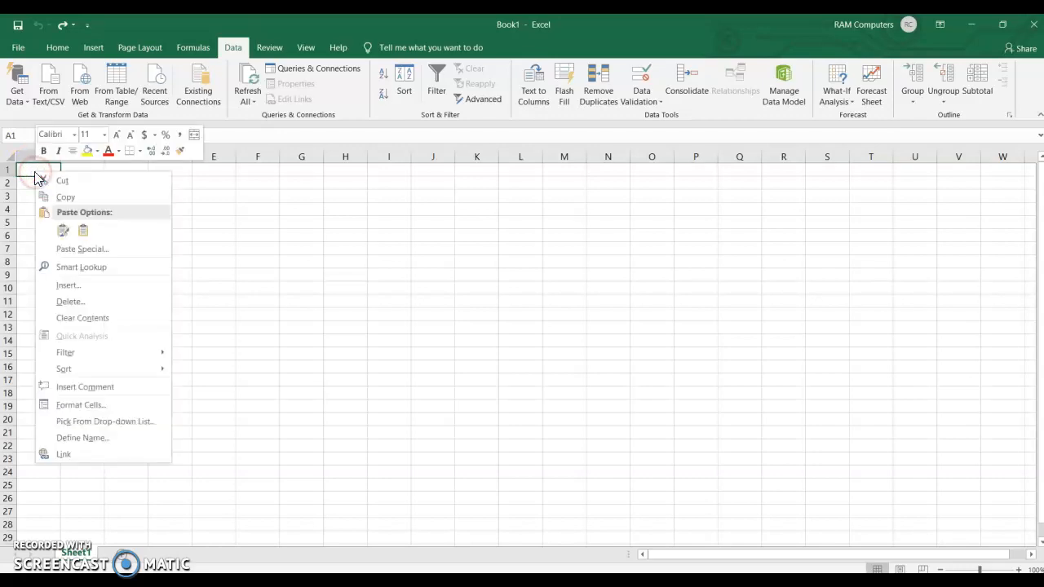
click(76, 249)
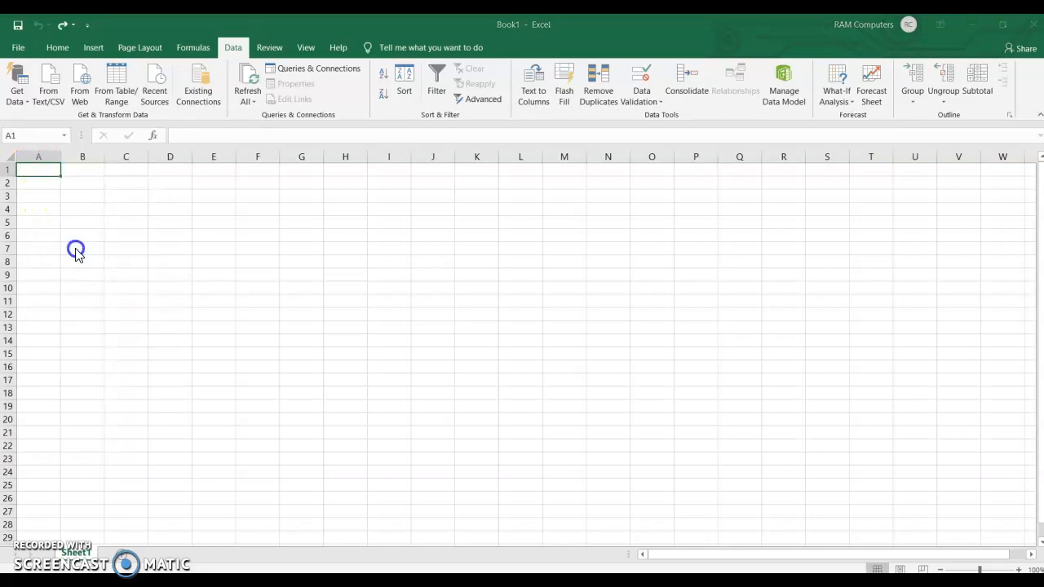
click(75, 174)
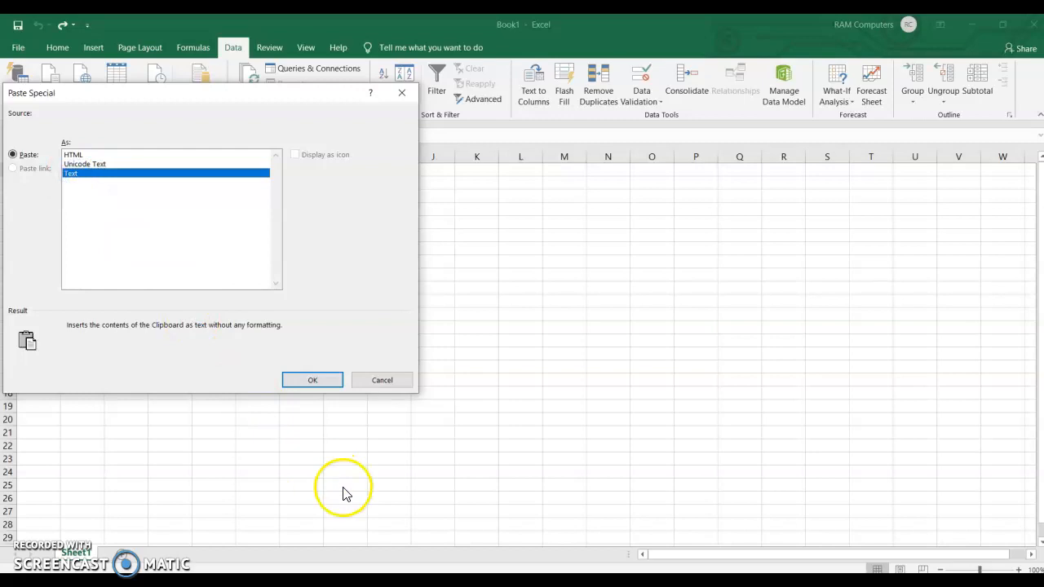
click(315, 379)
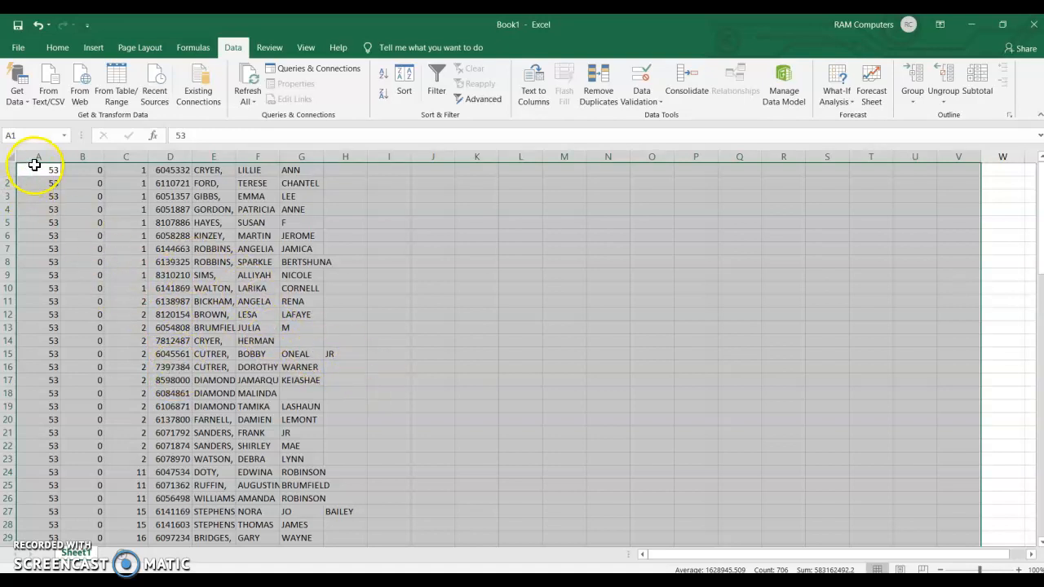
- Delete columns A to C, which hold the parish, ward and precinct values
click(34, 158)
drag(40, 159, 126, 177)
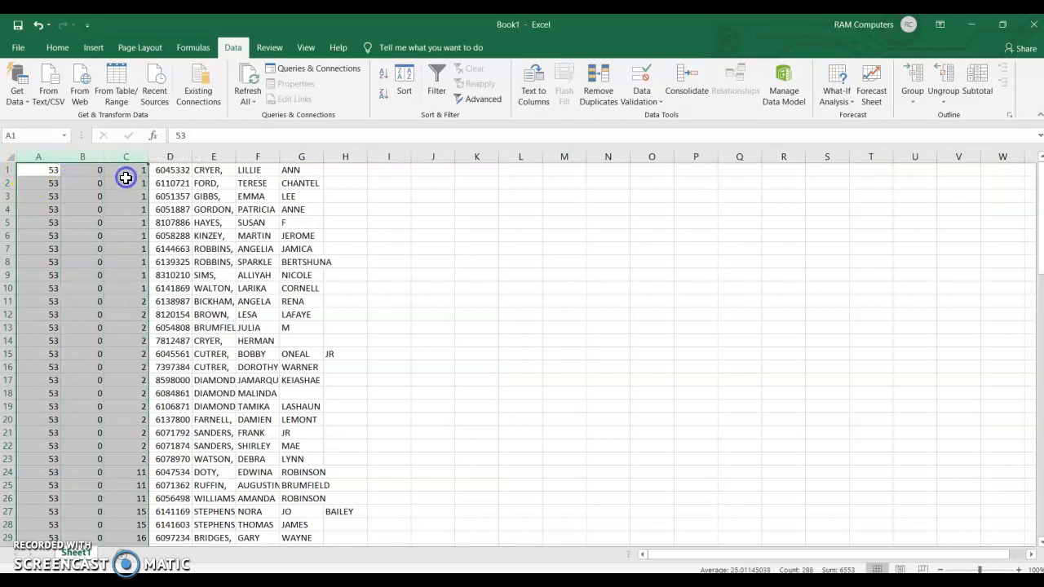
right_click(126, 177)
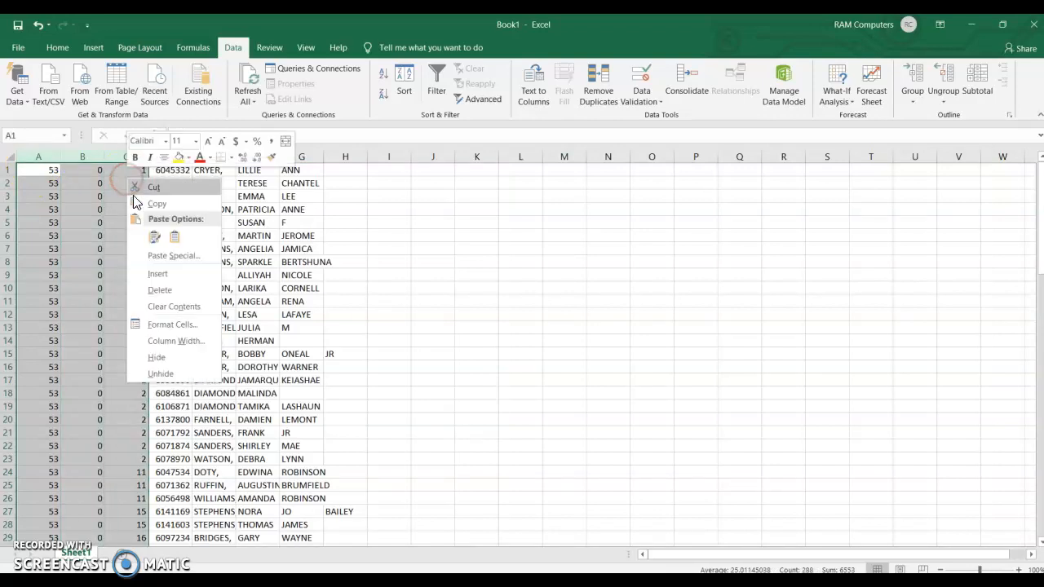
click(162, 292)
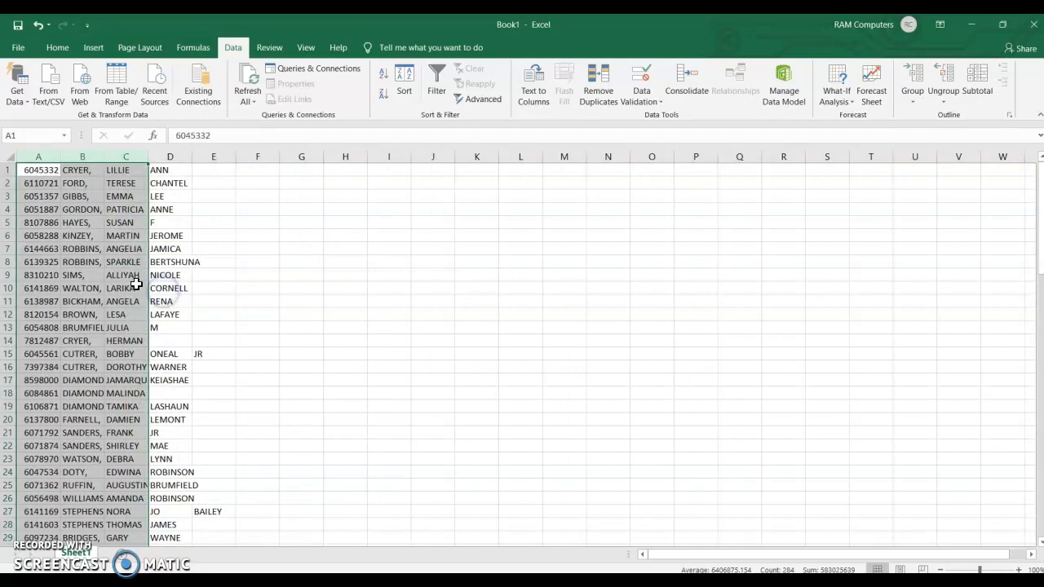
- Delete columns B to M, which hold the voter names, keeping only the registration numbers
drag(86, 156, 564, 179)
right_click(380, 215)
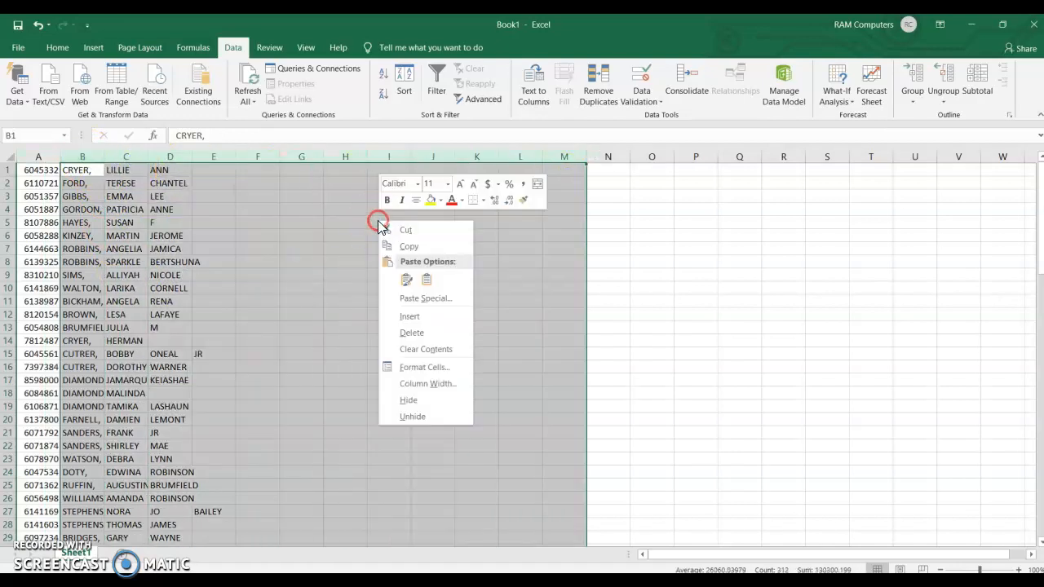
click(412, 333)
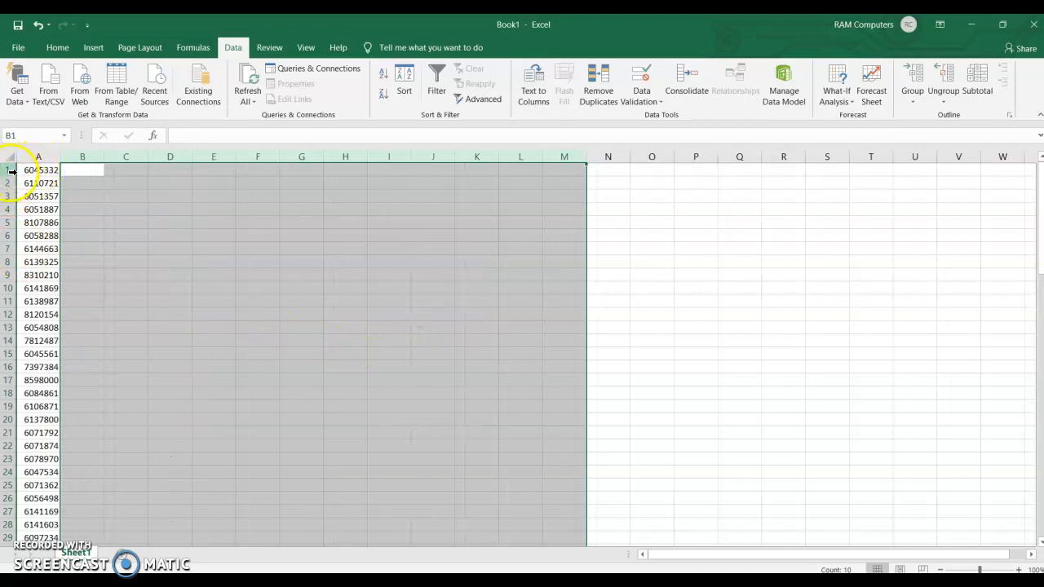
click(749, 315)
- Insert a blank row above the registration numbers and a blank column before them
click(13, 170)
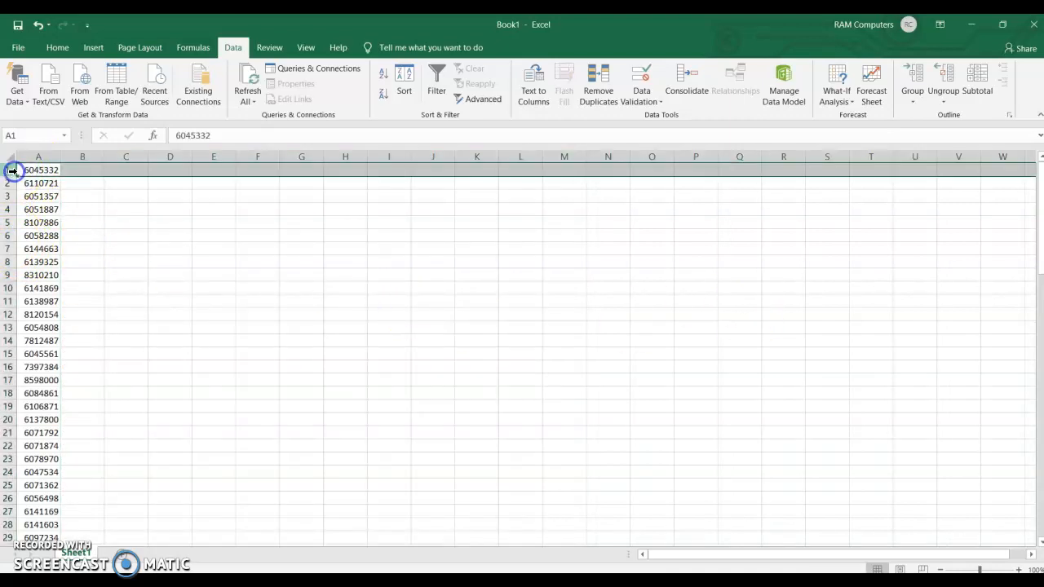
right_click(13, 170)
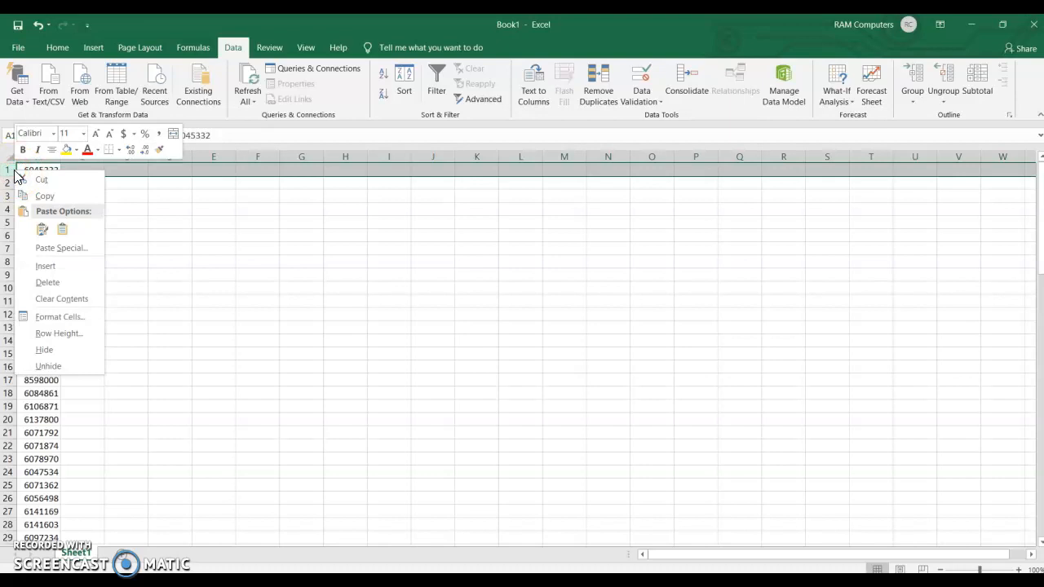
click(45, 266)
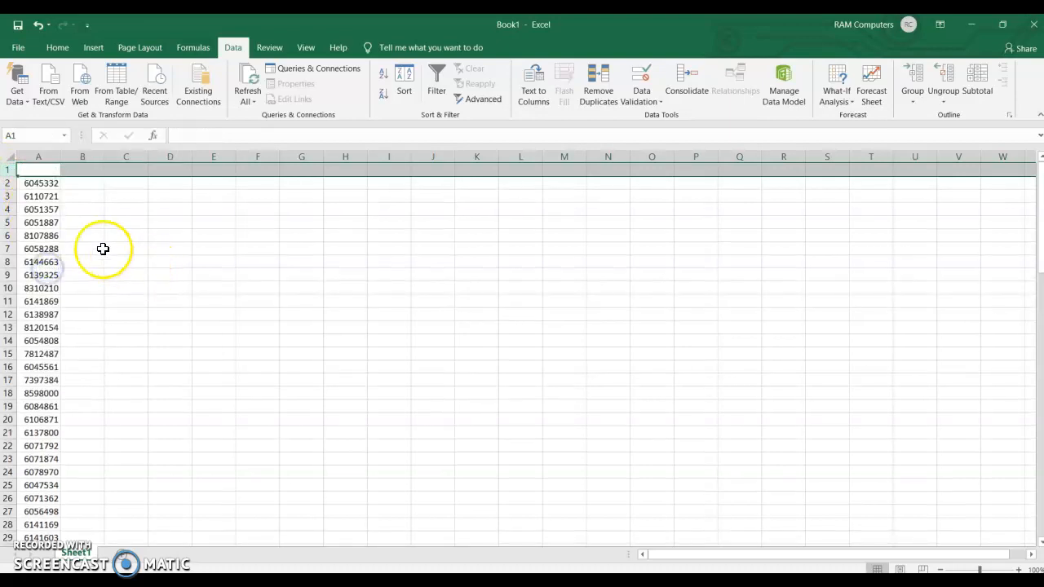
click(44, 158)
right_click(44, 157)
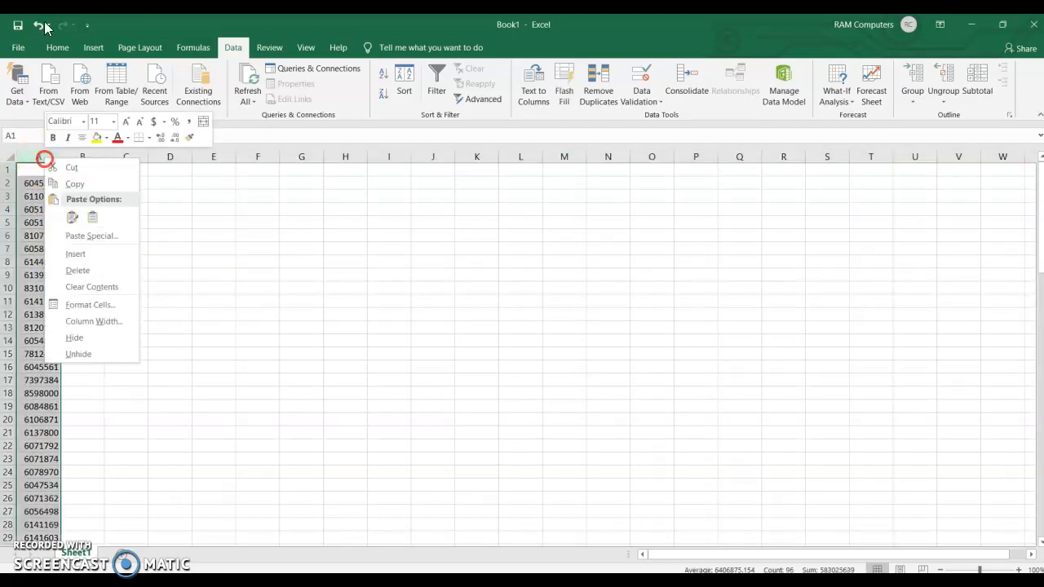
click(78, 254)
- Enter the headers VOTED in A1 and REGISTRATION_NUMBER in B1, and fit column B's width to its content
click(47, 172)
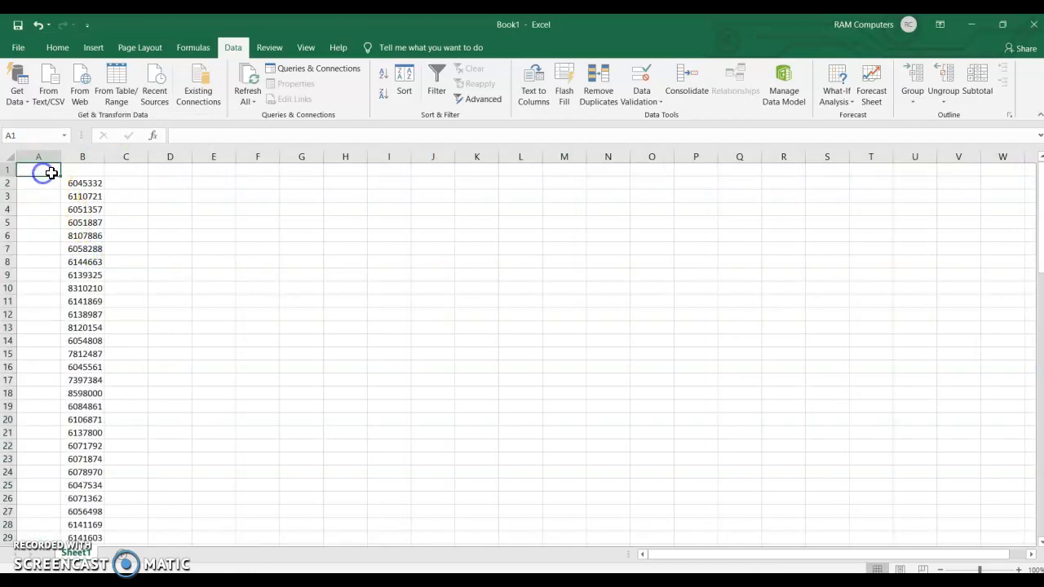
text(VOTED)
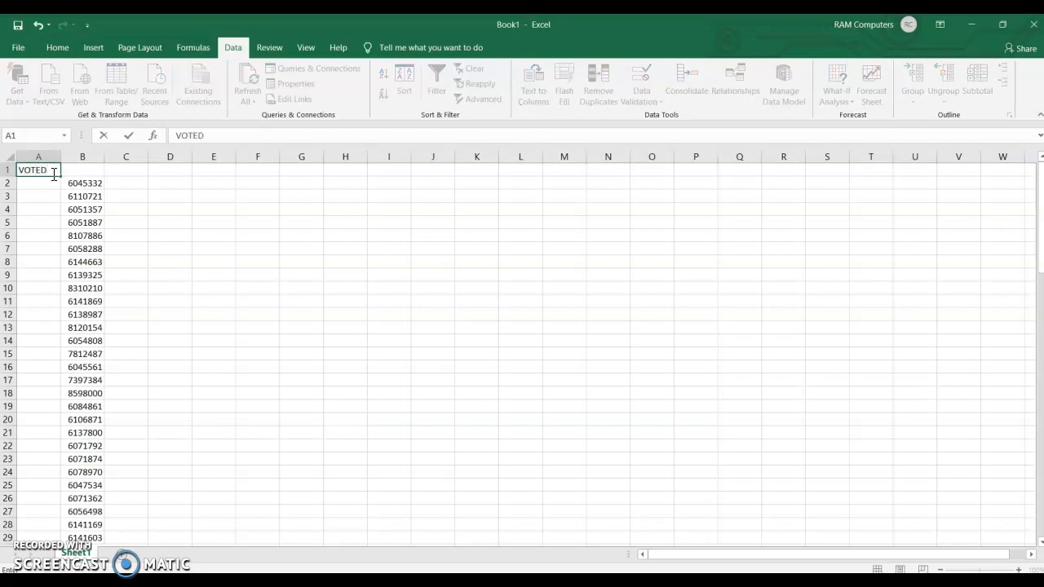
click(94, 169)
text(REGISTRATION_NUMBER)
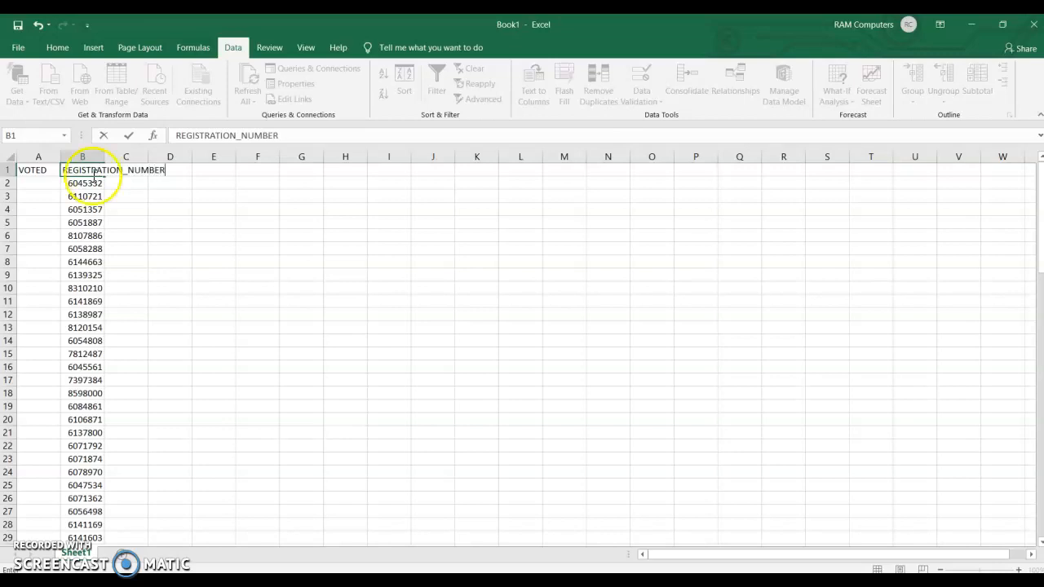
double_click(104, 155)
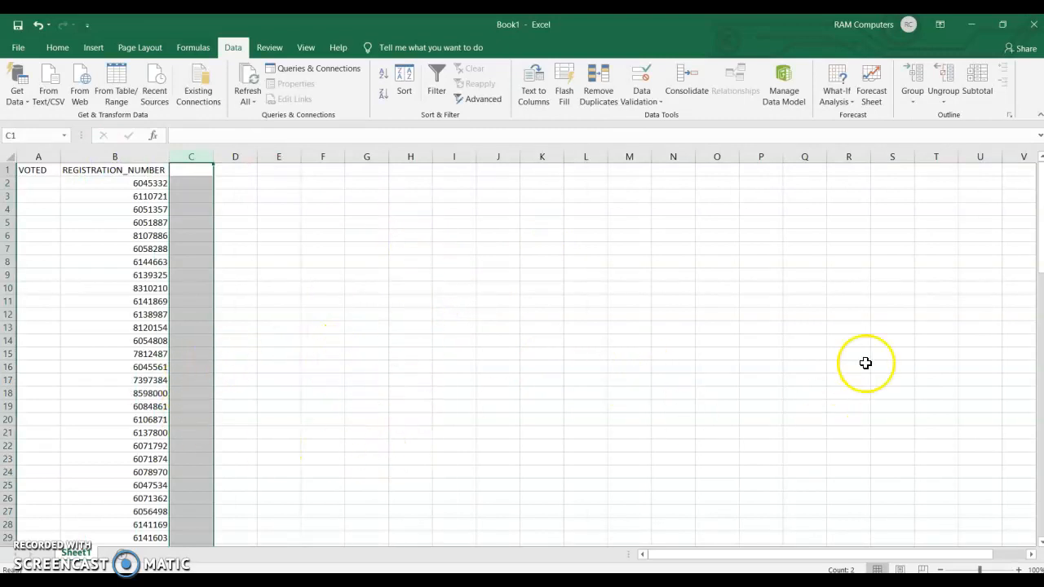
- Delete rows 47 to 52 containing the leftover page footer and header text, and return to the top of the sheet
drag(1040, 214, 1040, 217)
scroll(478, 423, down, 6)
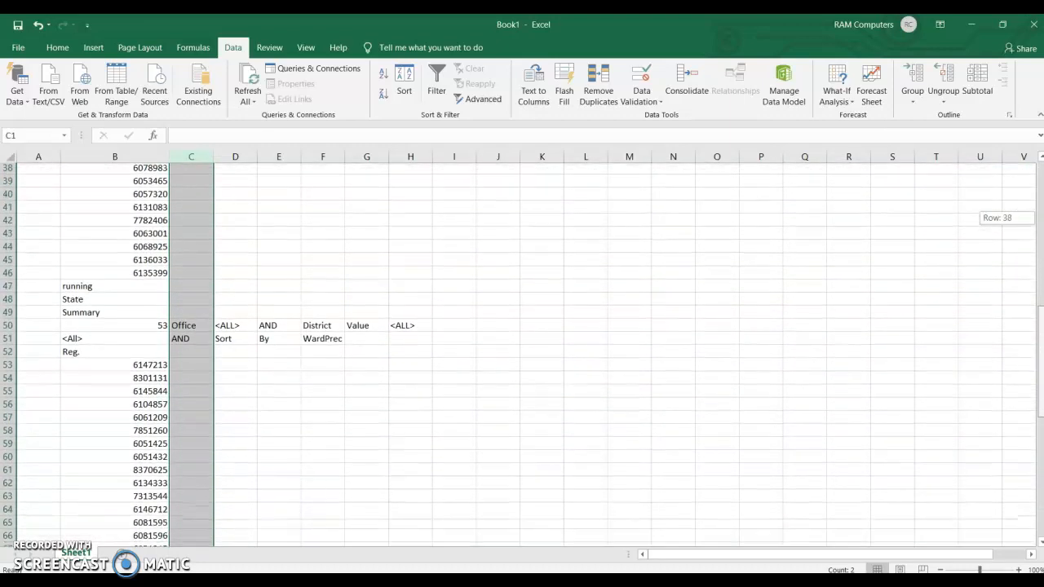
click(10, 287)
drag(10, 287, 25, 352)
right_click(32, 324)
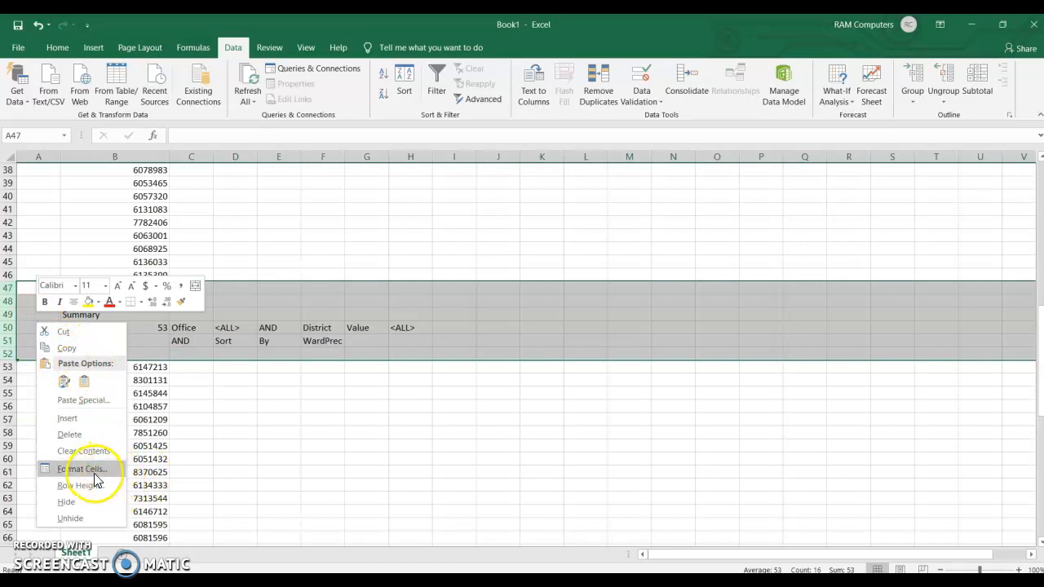
click(70, 435)
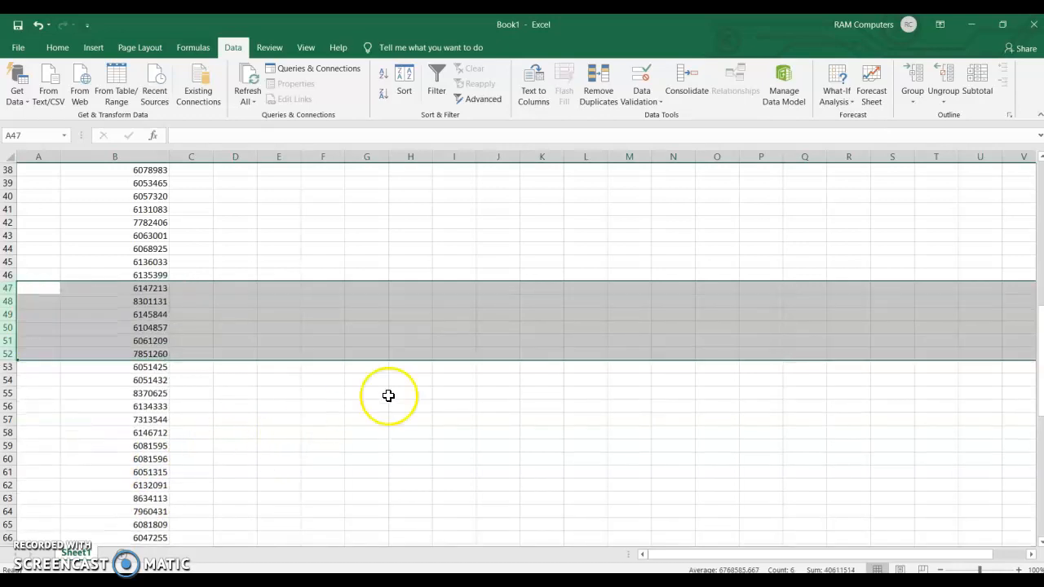
click(1038, 287)
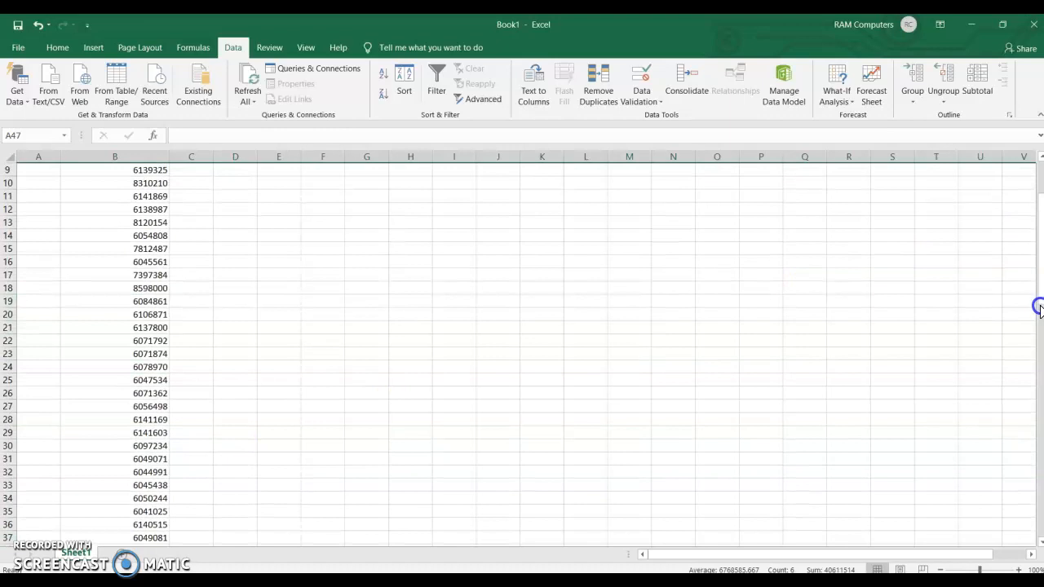
drag(1040, 296, 1038, 204)
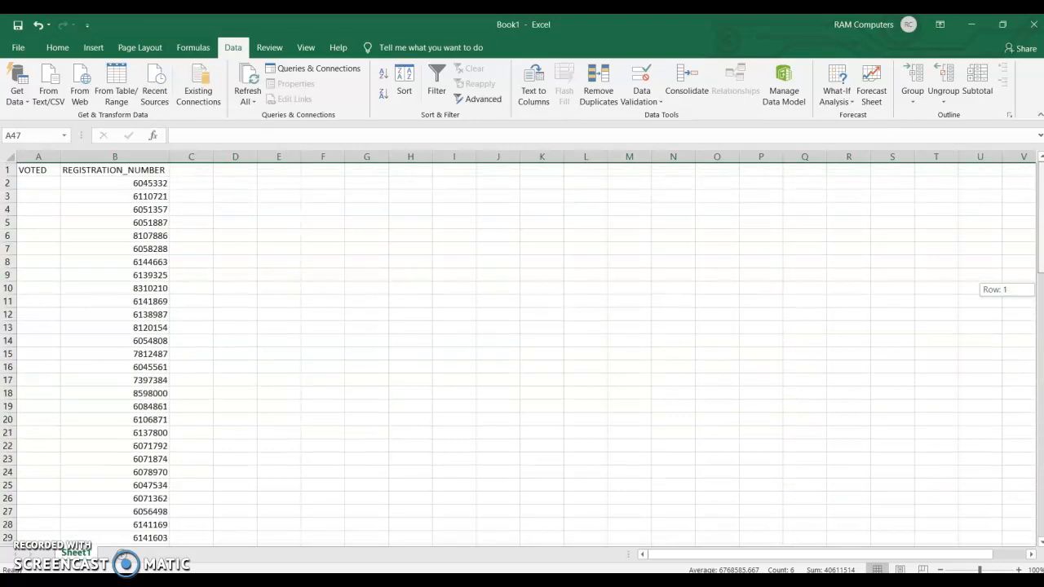
- Enter YES in A2 and fill it down the VOTED column for every registration number
click(37, 184)
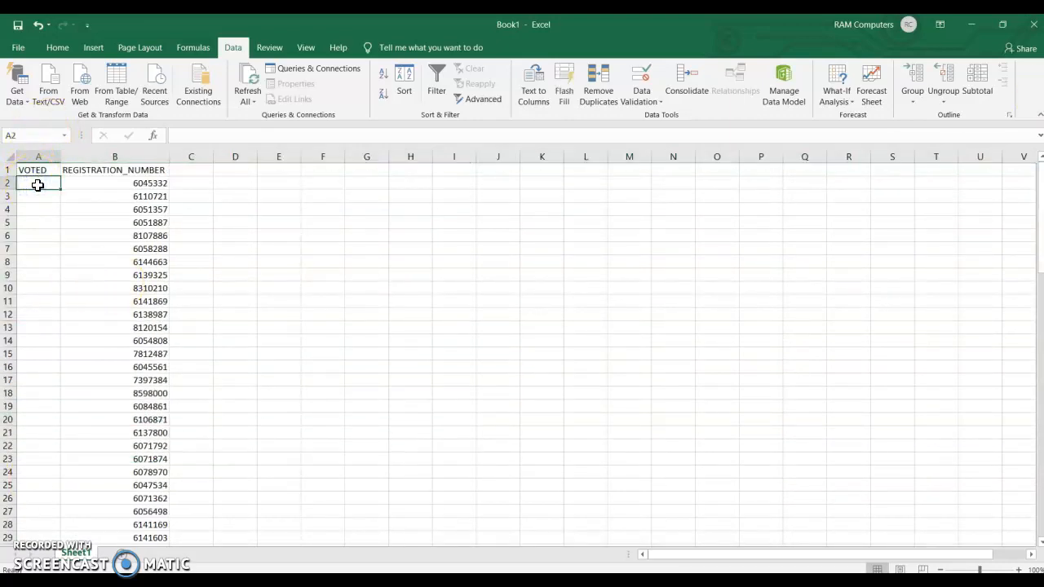
text(YES)
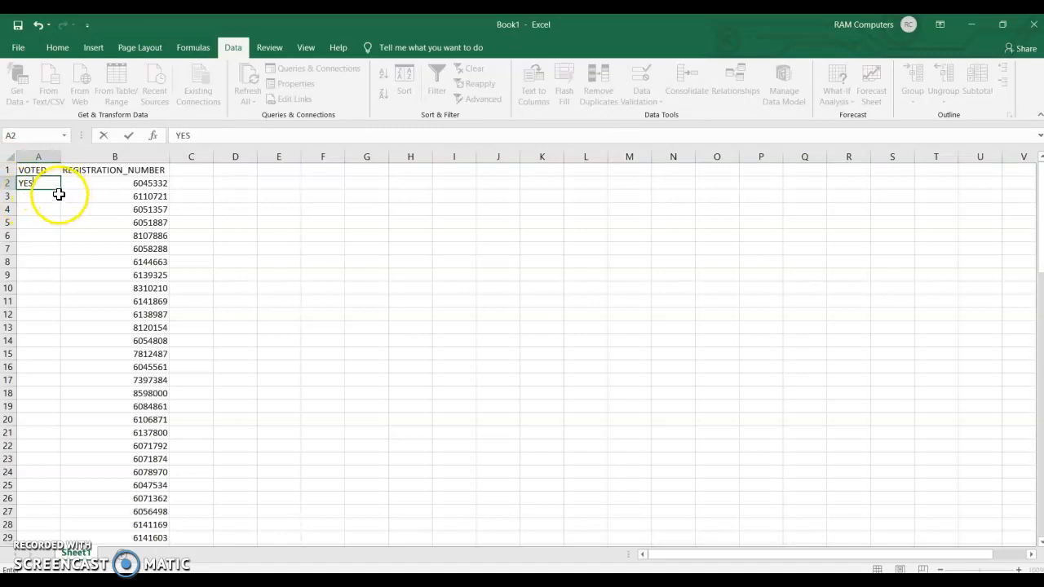
click(61, 189)
double_click(61, 189)
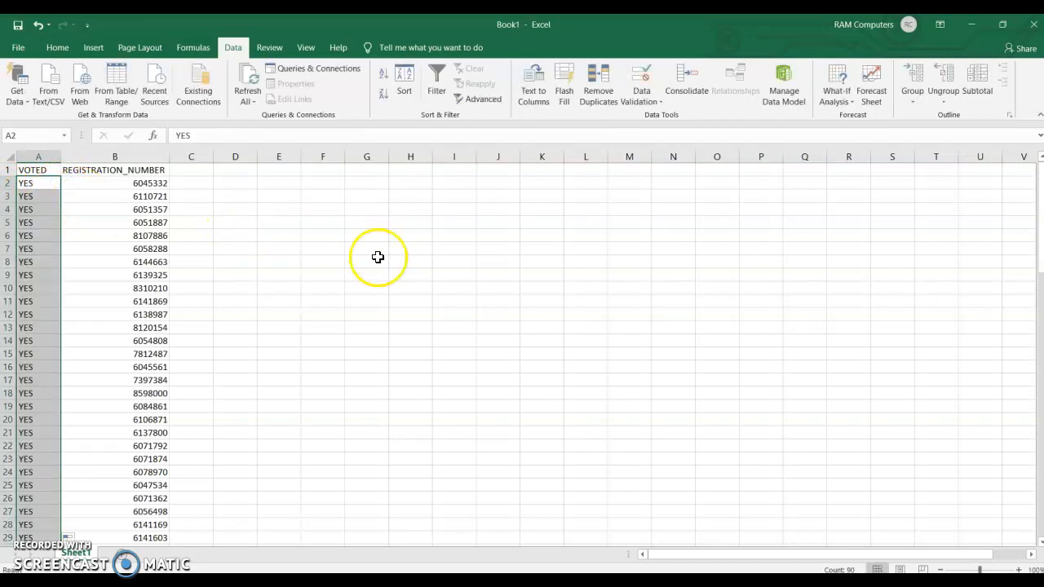
drag(1040, 252, 1039, 212)
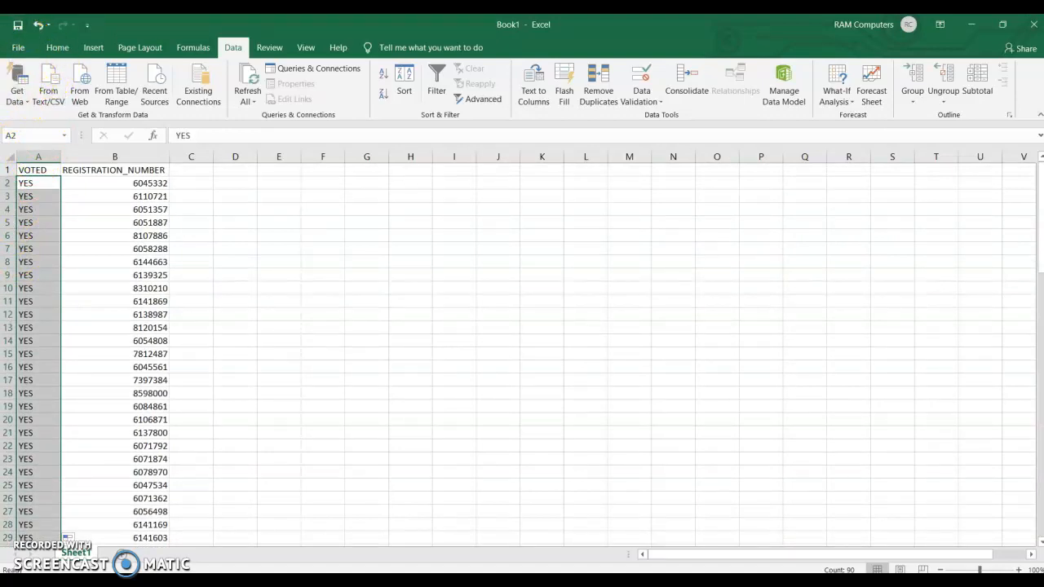
- Save the workbook to the Desktop as TEST MPV UPDATE VOTED FILE in CSV (Comma delimited) format
click(18, 48)
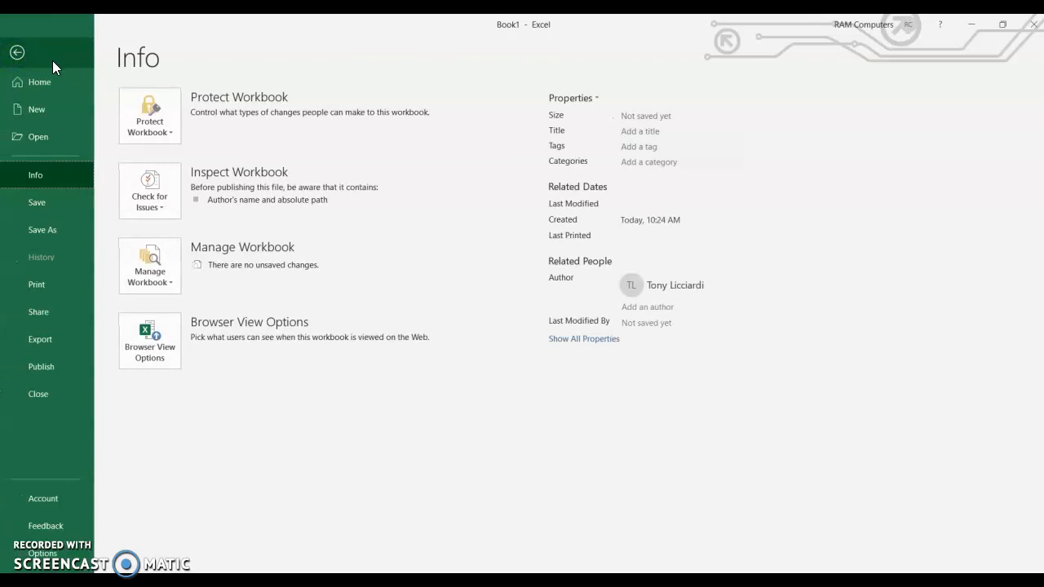
click(49, 229)
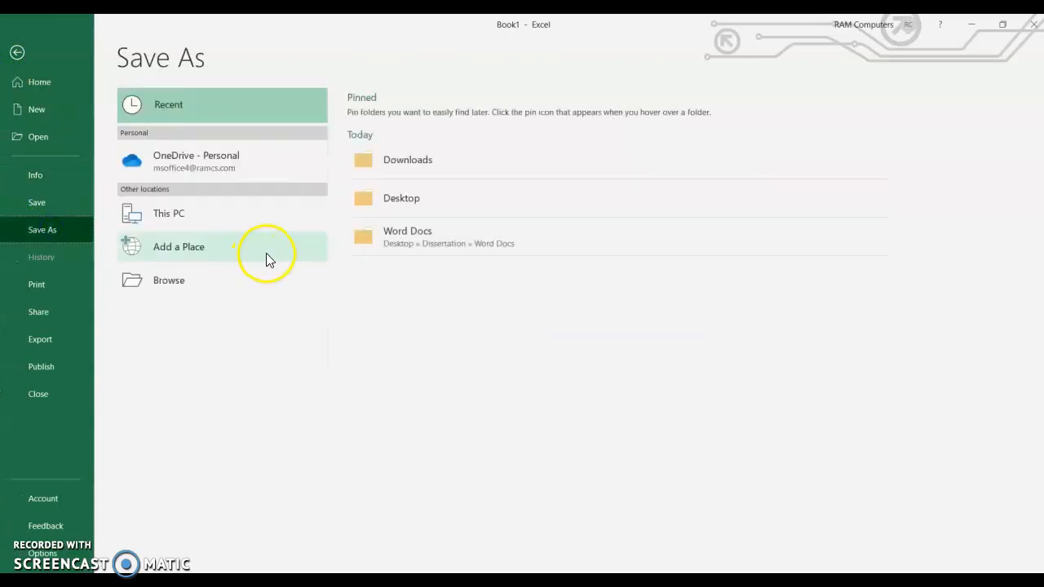
click(403, 194)
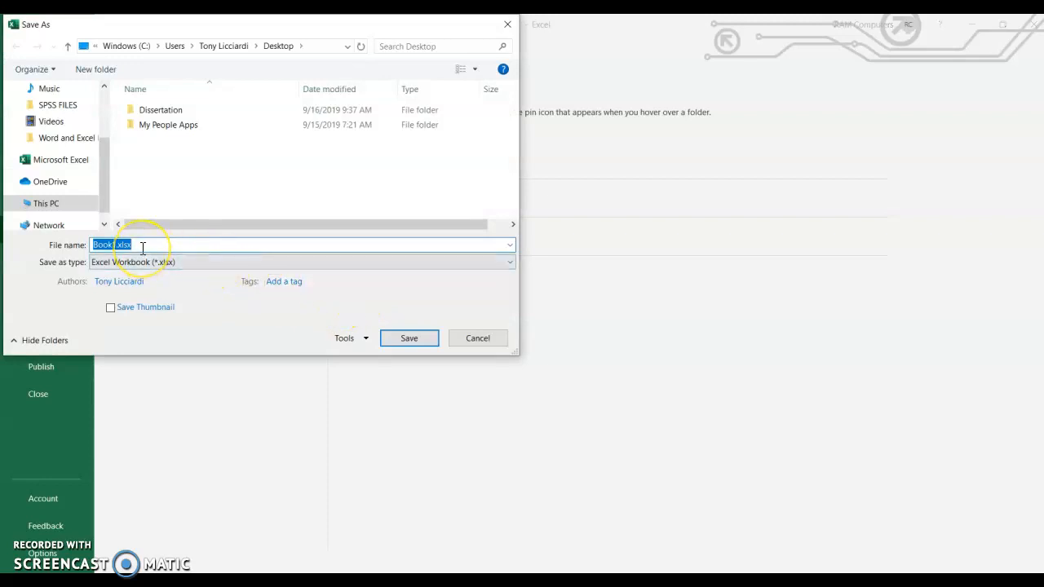
text(TEST MPV UPDATR VOTED FILE)
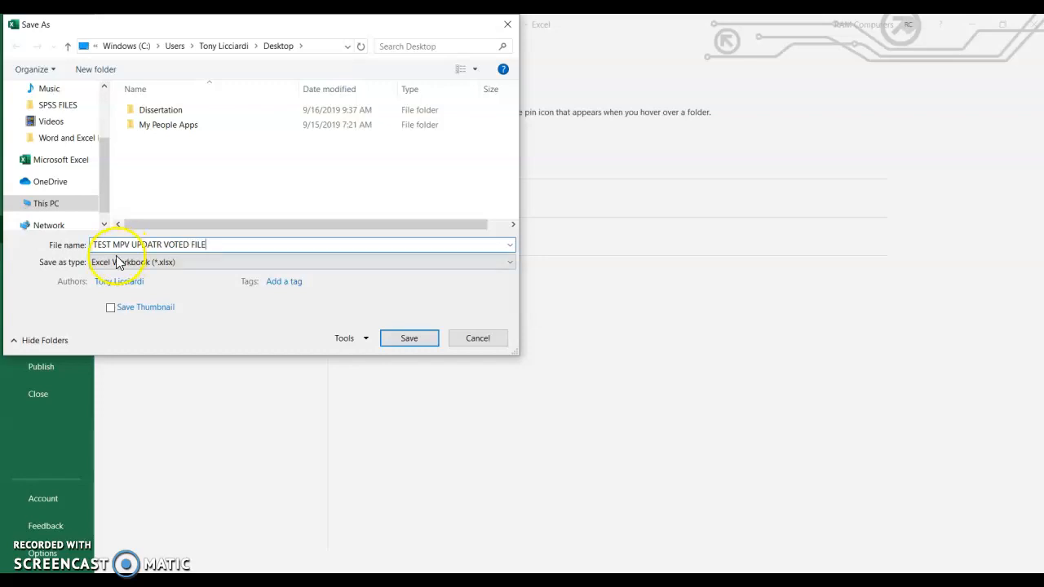
click(160, 245)
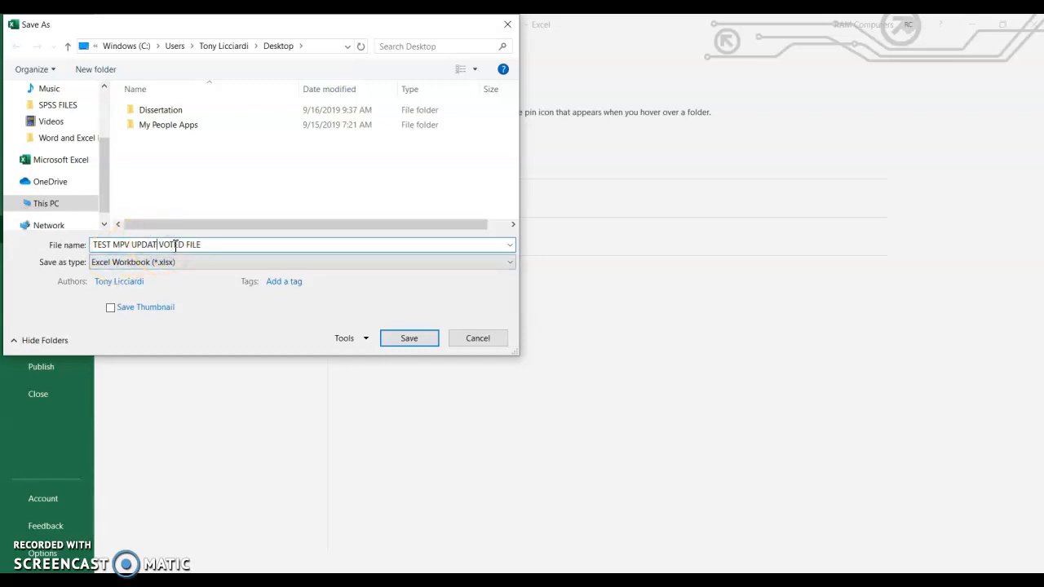
click(115, 266)
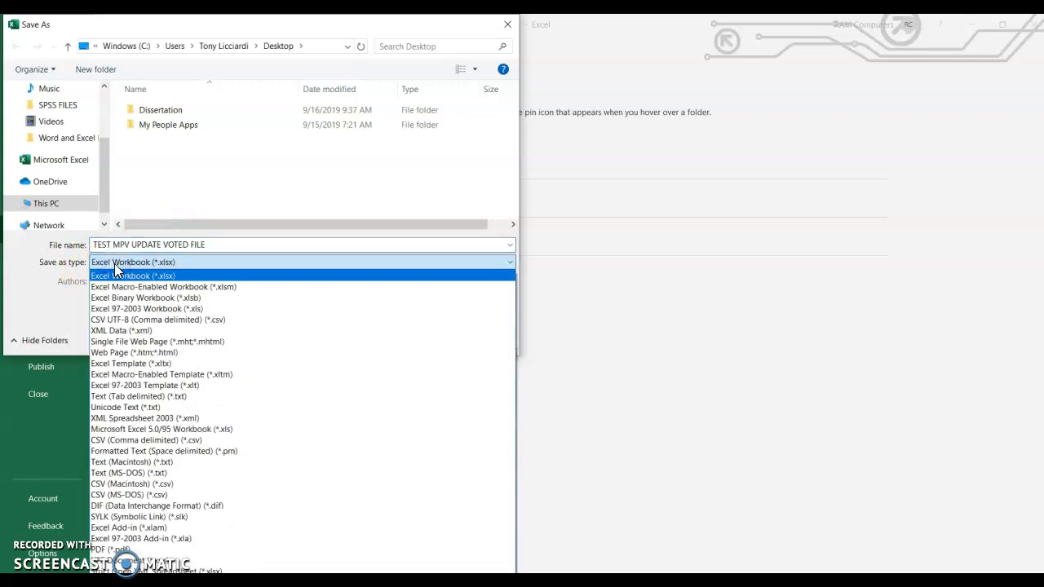
click(200, 441)
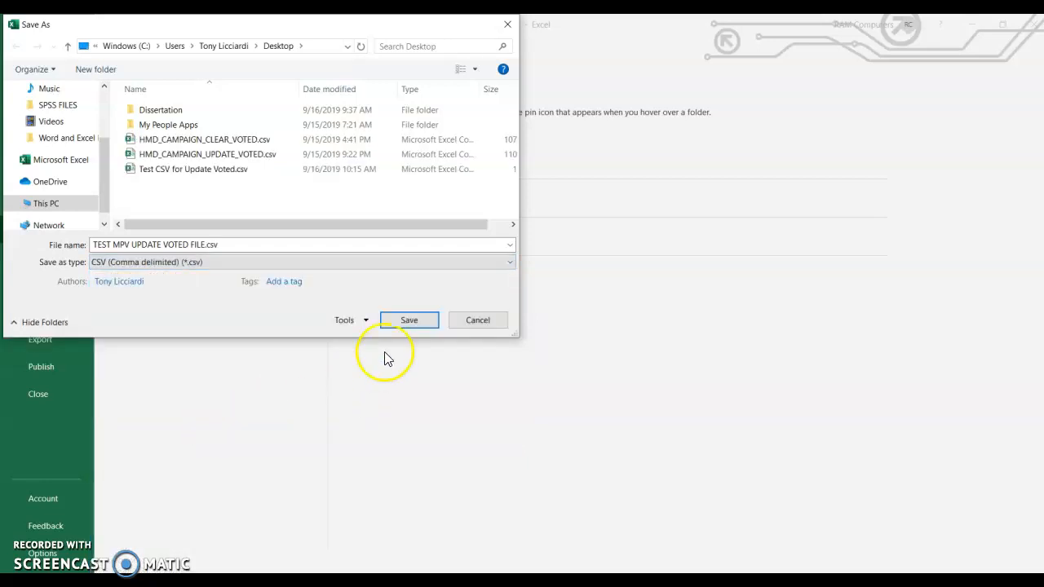
click(418, 322)
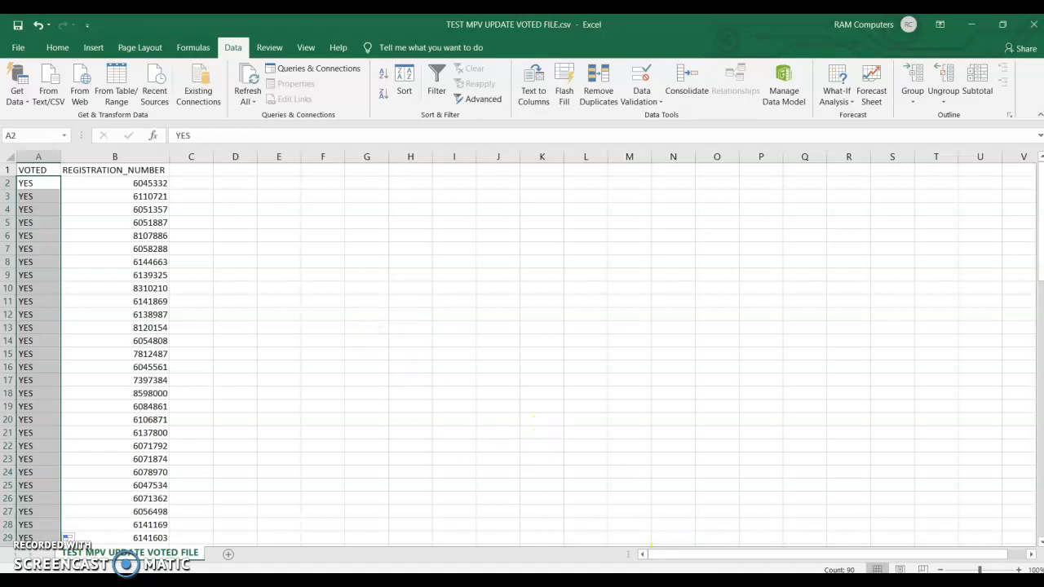
- Download and open the sample sheet from the My People Vote update page, check its column headers, and close it without saving
key(alt+Tab)
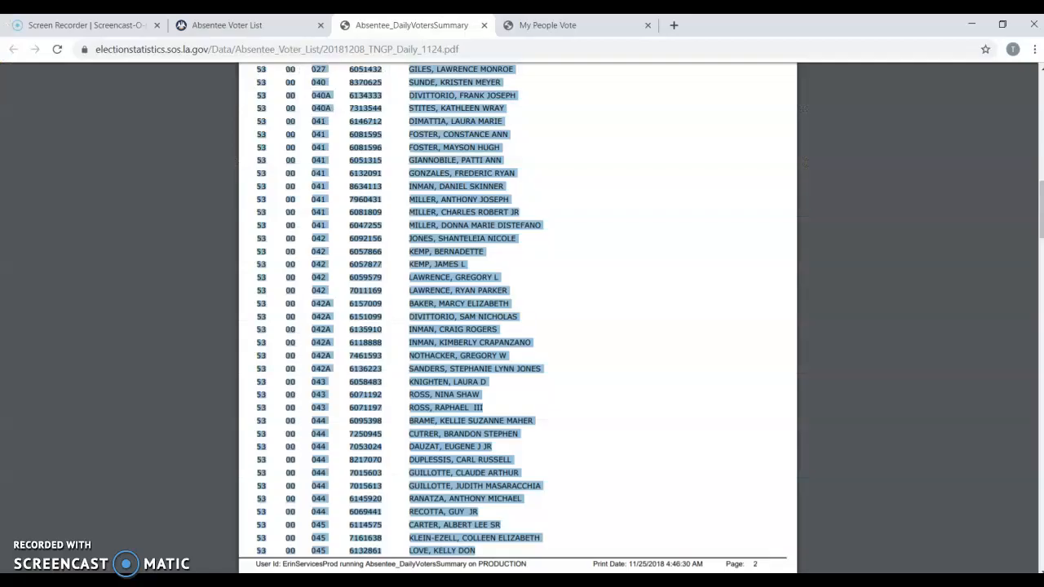
click(548, 31)
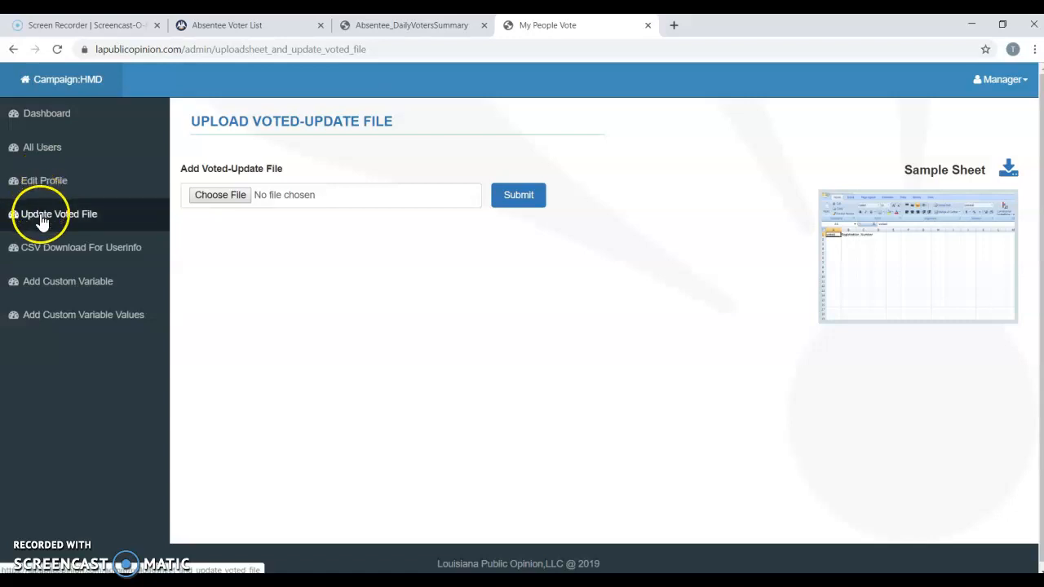
click(939, 280)
click(87, 557)
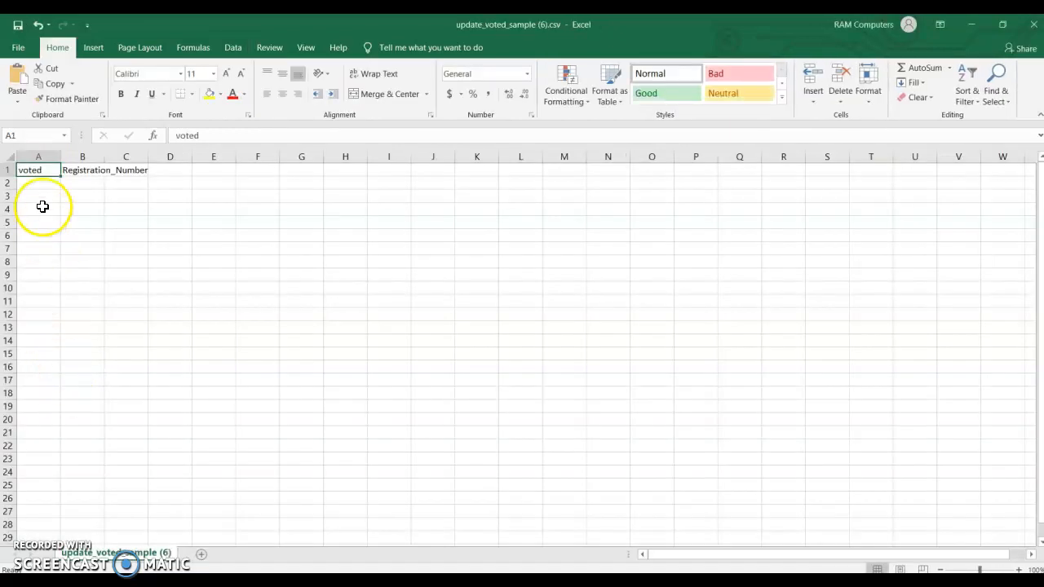
double_click(106, 158)
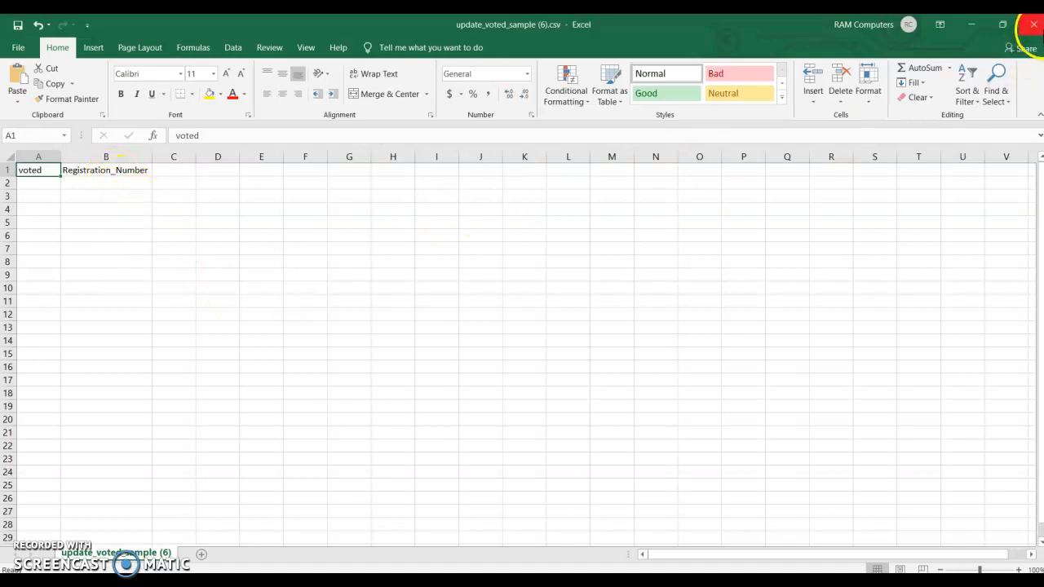
click(1032, 24)
click(523, 321)
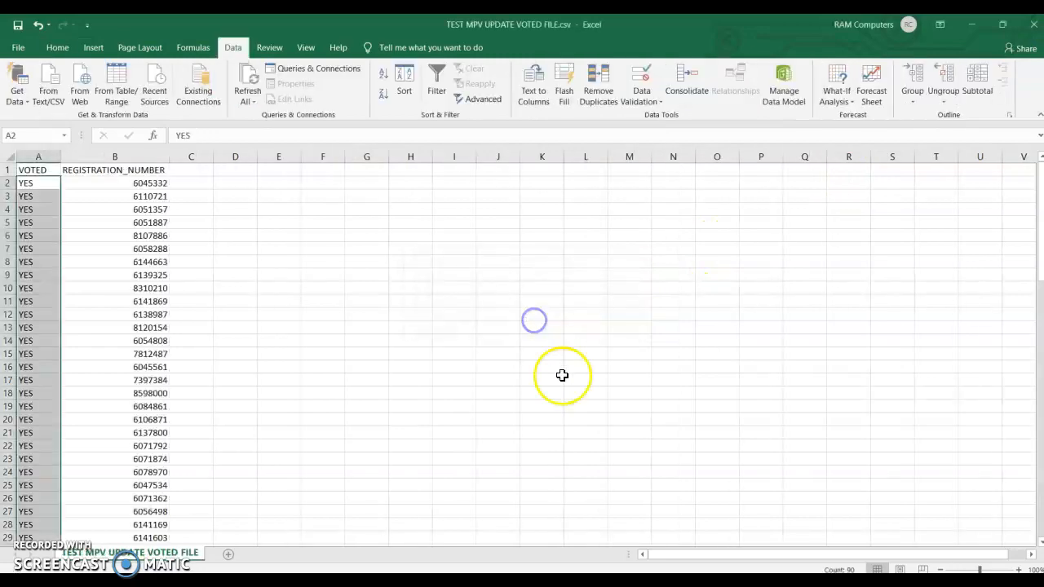
- Close the TEST MPV UPDATE VOTED FILE workbook and reopen it from the desktop to review the saved rows
click(1033, 28)
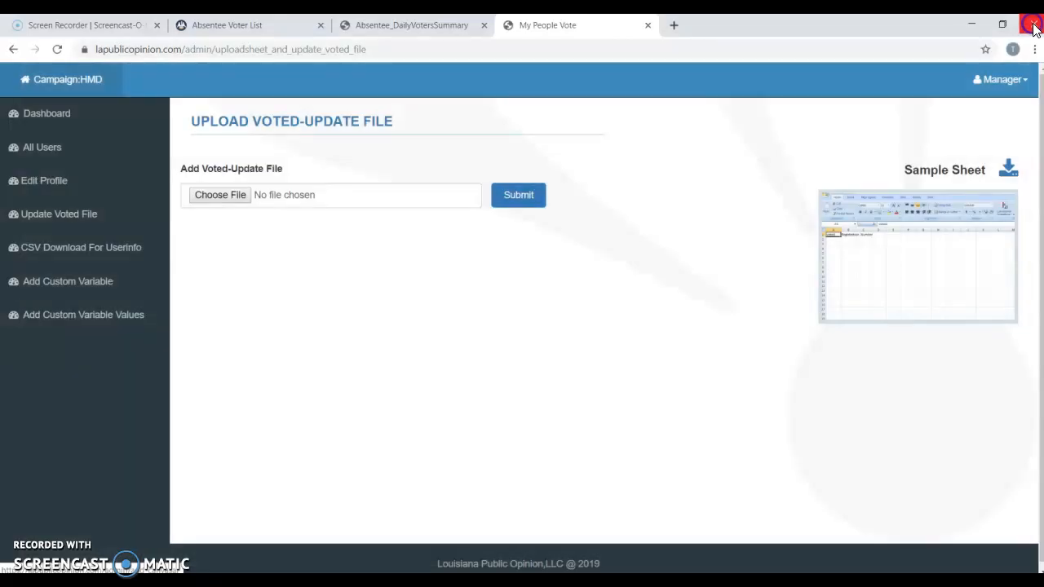
click(973, 25)
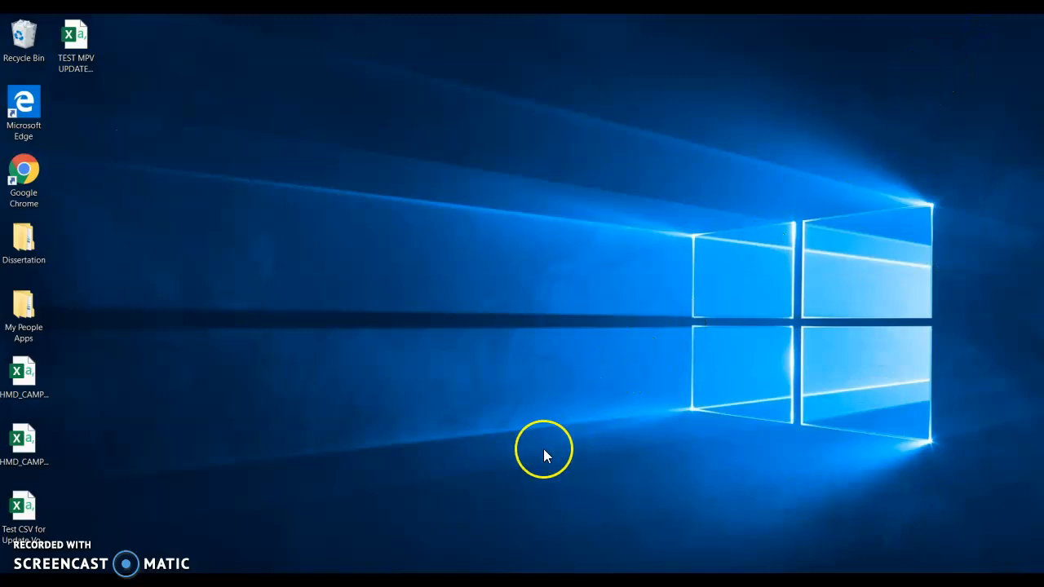
double_click(82, 48)
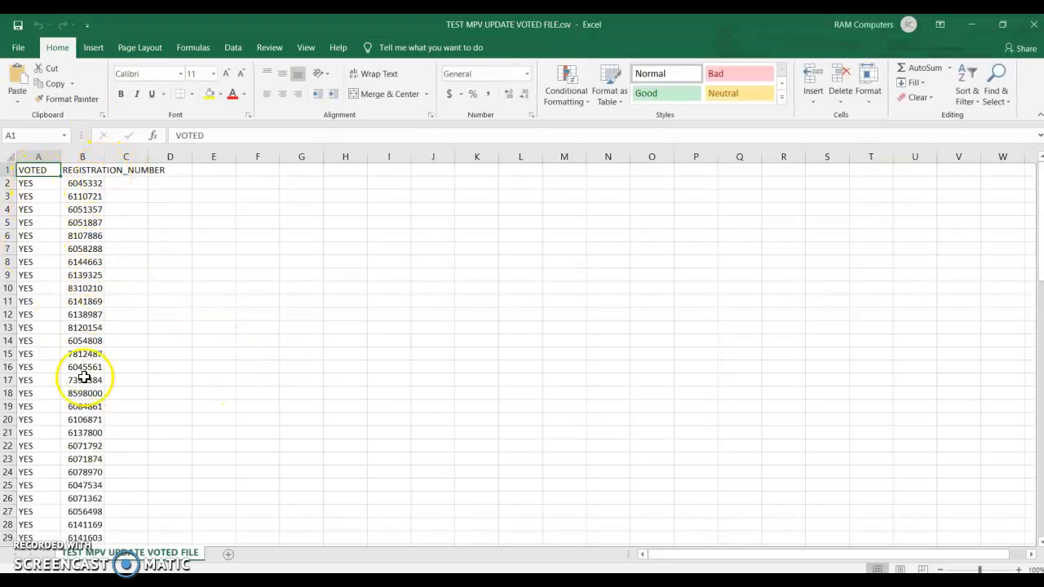
drag(1039, 222, 1011, 152)
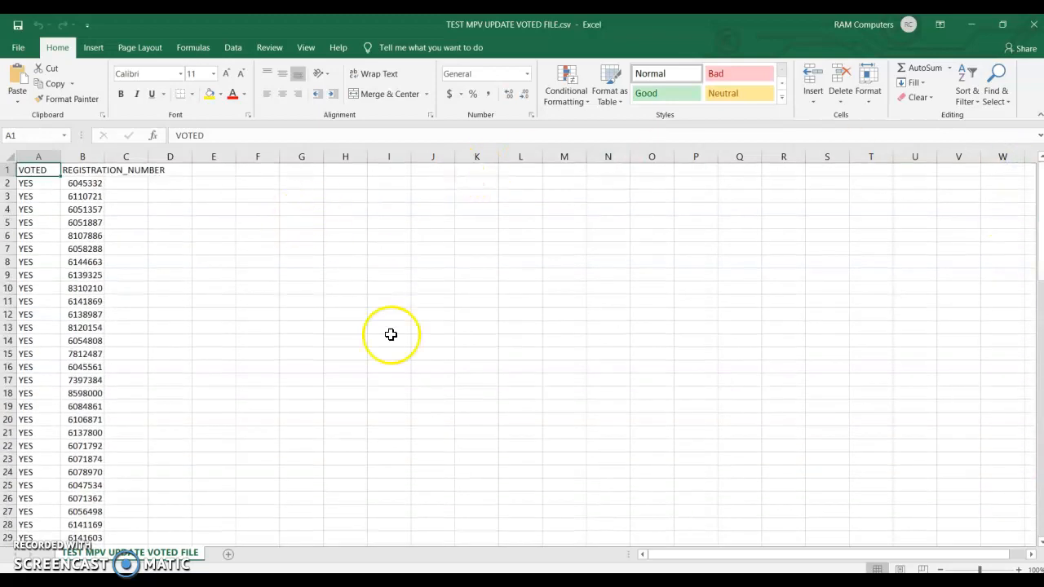